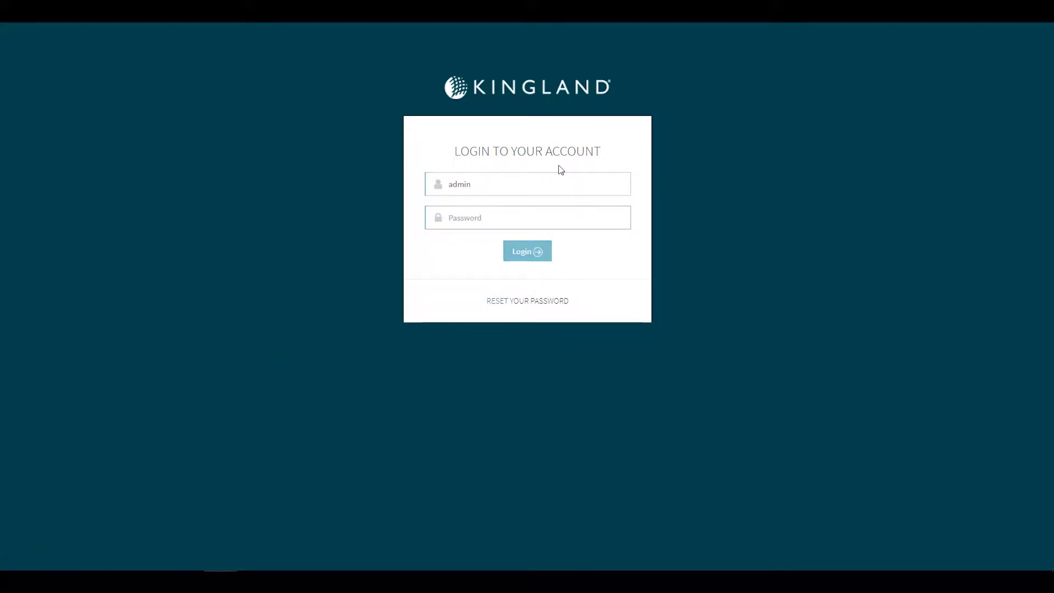
pyautogui.write('ad')
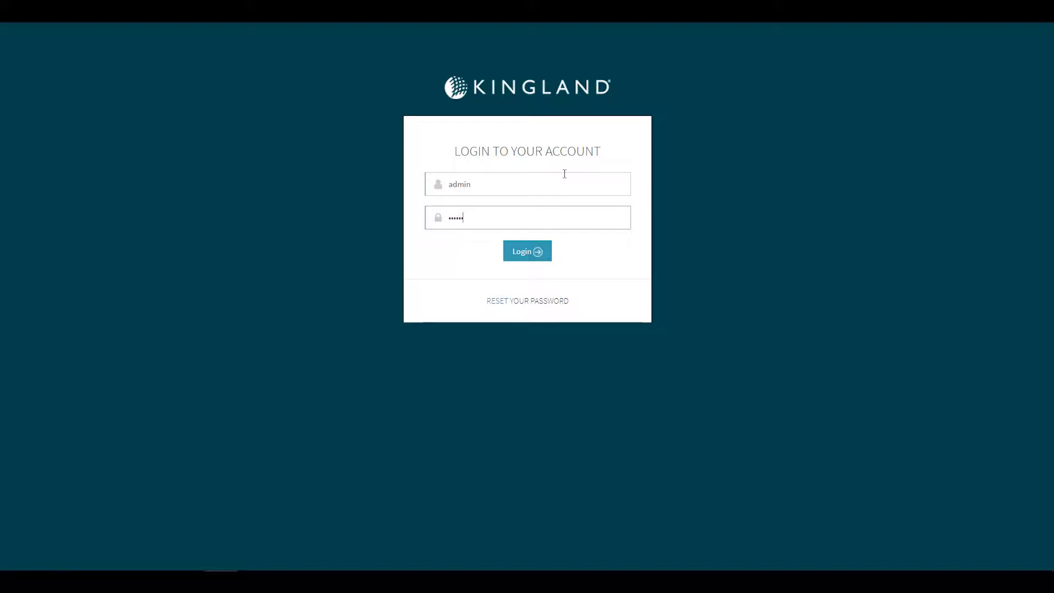
# Step: Log in with the account credentials and open Administration > Reference Data Management
pyautogui.press('Return')
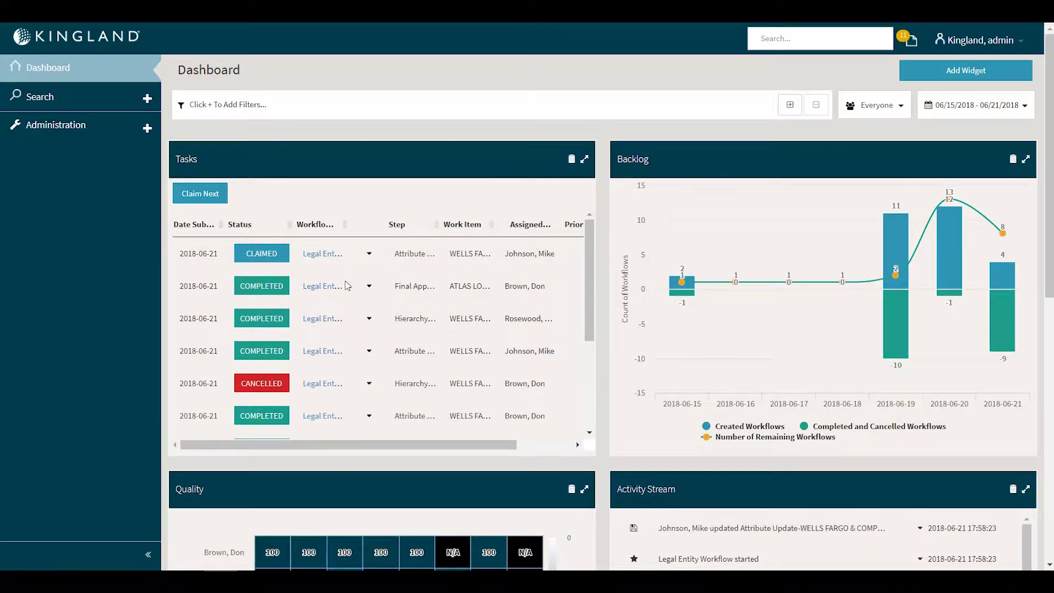
pyautogui.click(37, 126)
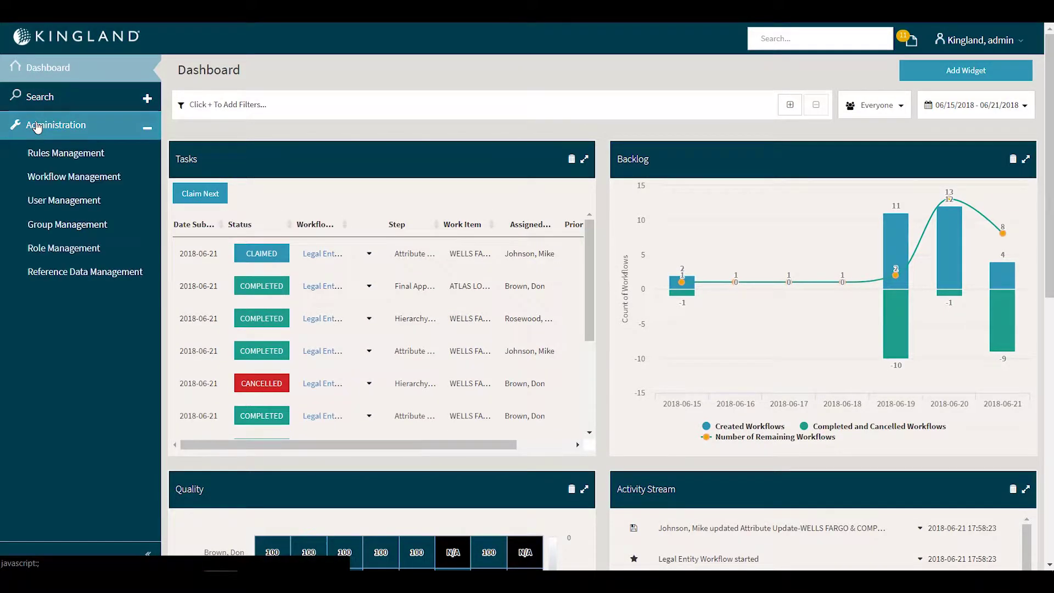
pyautogui.click(37, 277)
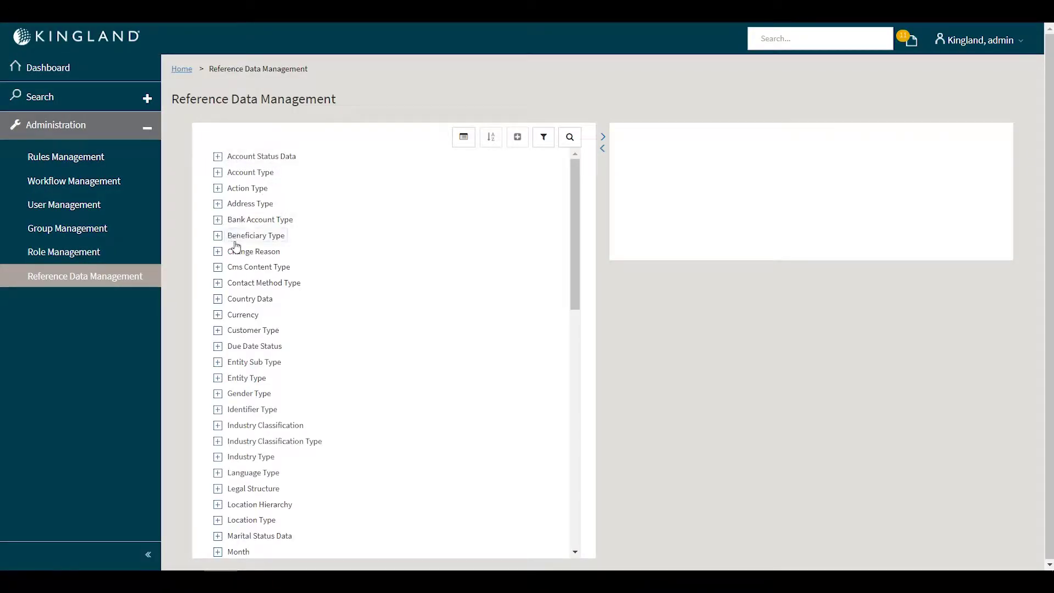
# Step: Expand Legal Structure and view its details and the Corporation and Individual values
pyautogui.scroll(-5, 237, 247)
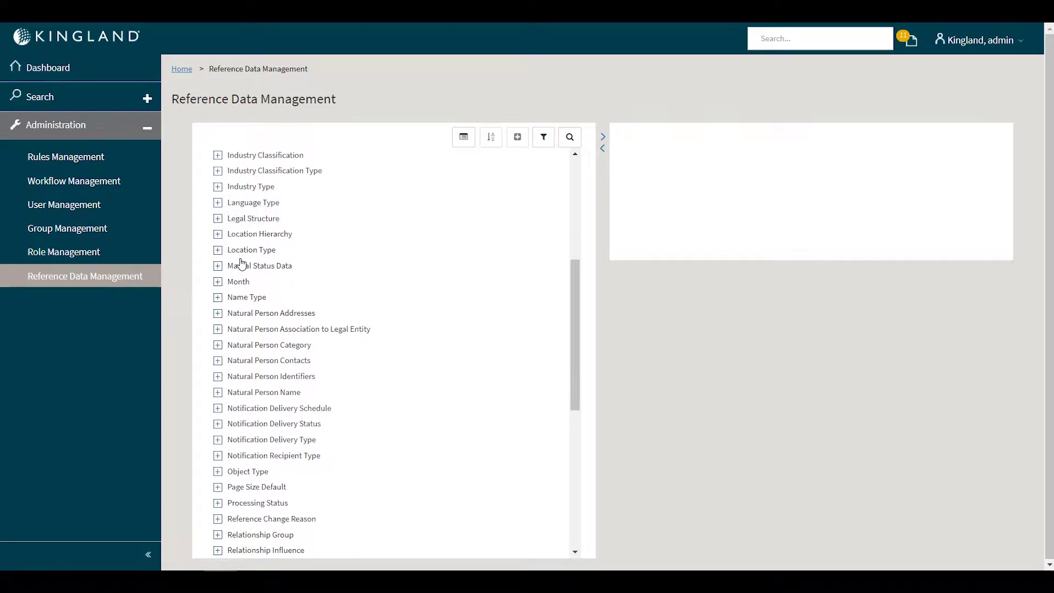
pyautogui.scroll(3, 242, 263)
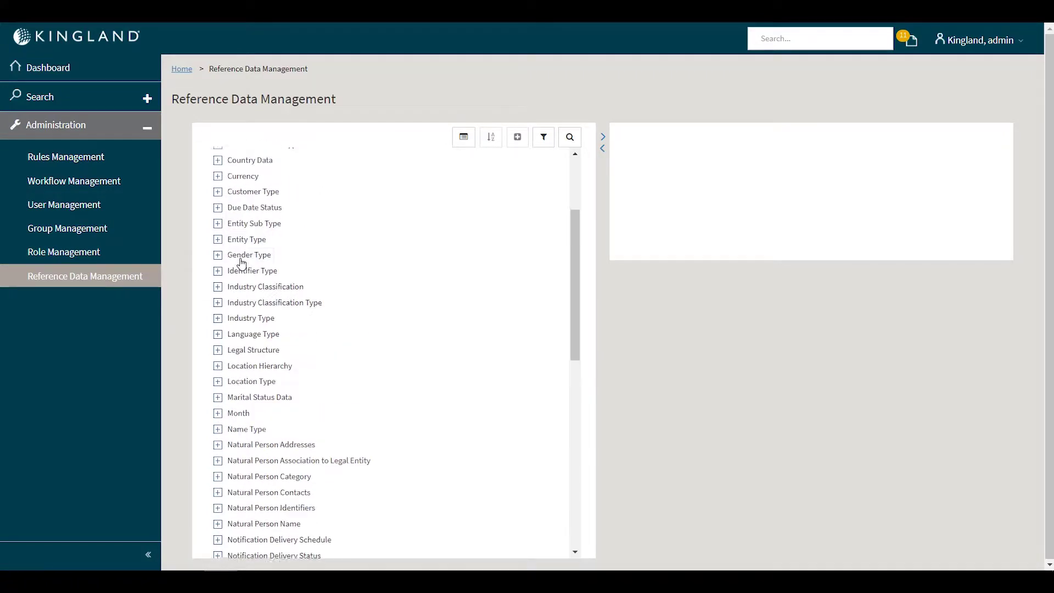
pyautogui.click(216, 352)
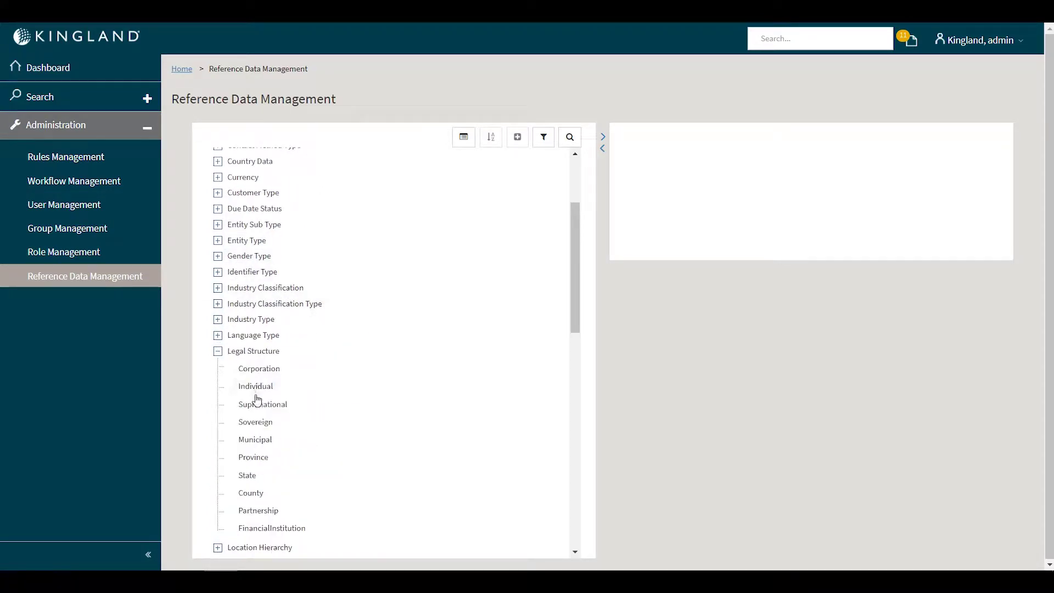
pyautogui.click(260, 352)
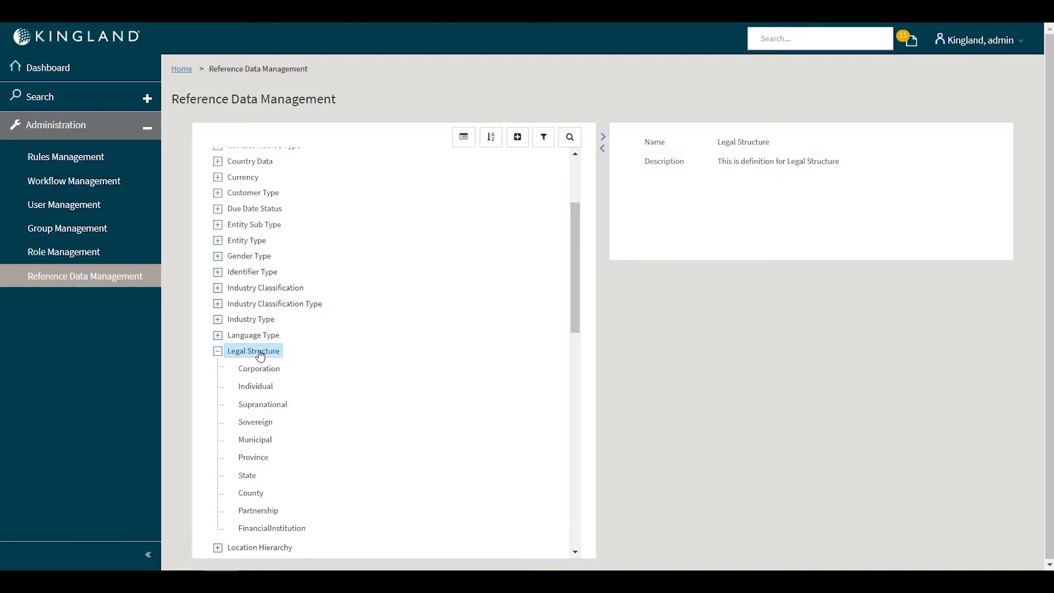
pyautogui.click(263, 374)
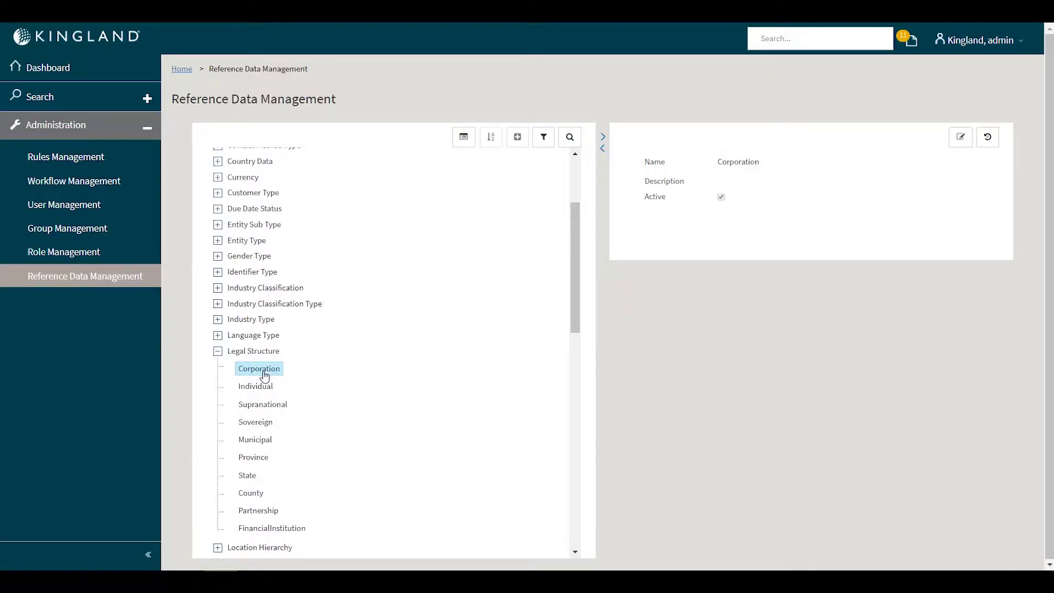
pyautogui.click(262, 389)
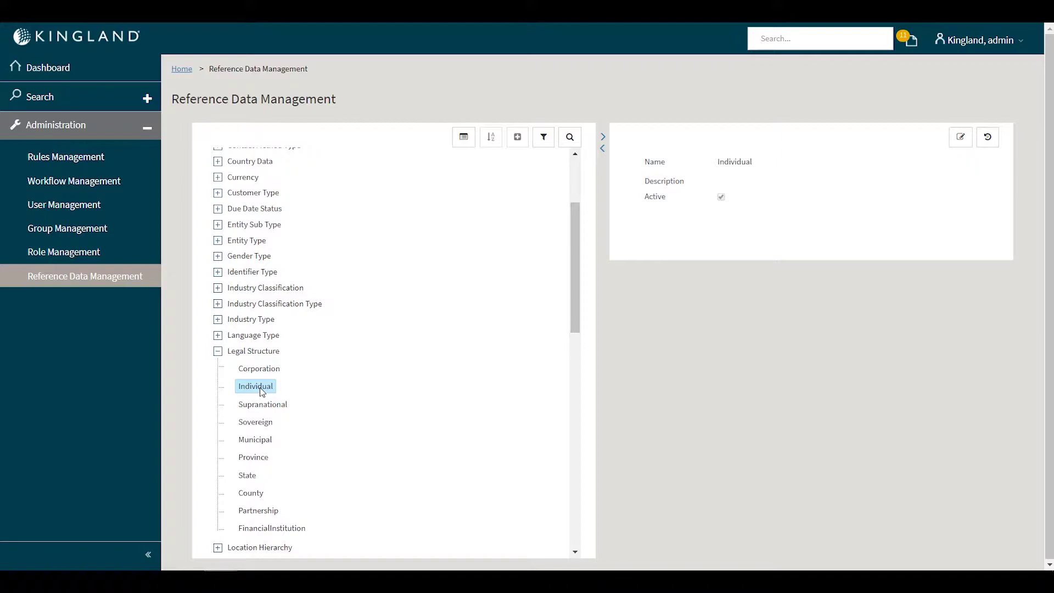
# Step: View Identifier Type and Gender Type, collapse Legal Structure and Gender Type, then expand Entity Sub Type
pyautogui.click(252, 273)
pyautogui.click(249, 258)
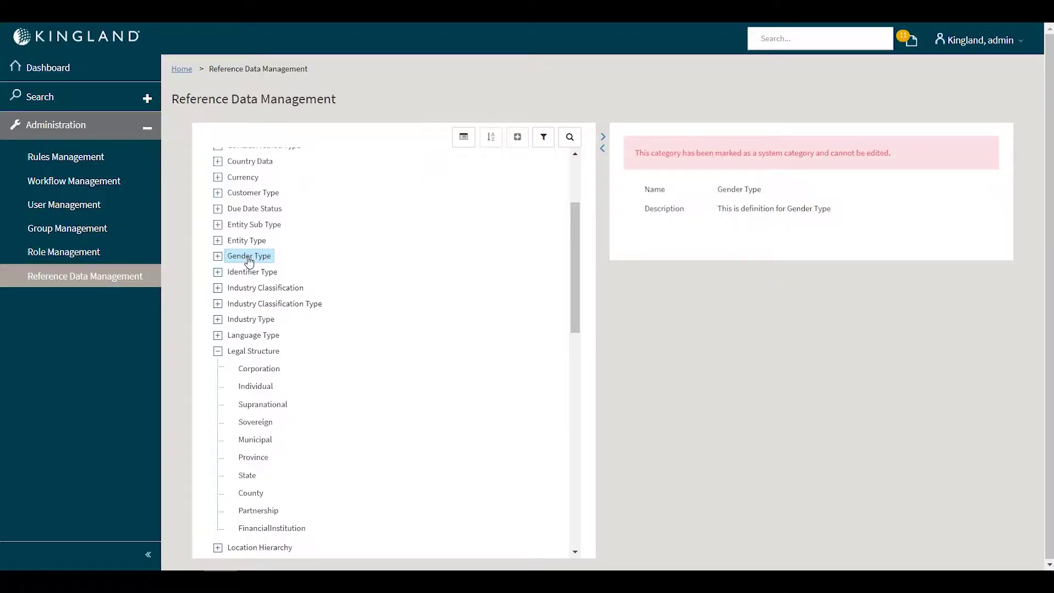
pyautogui.click(218, 256)
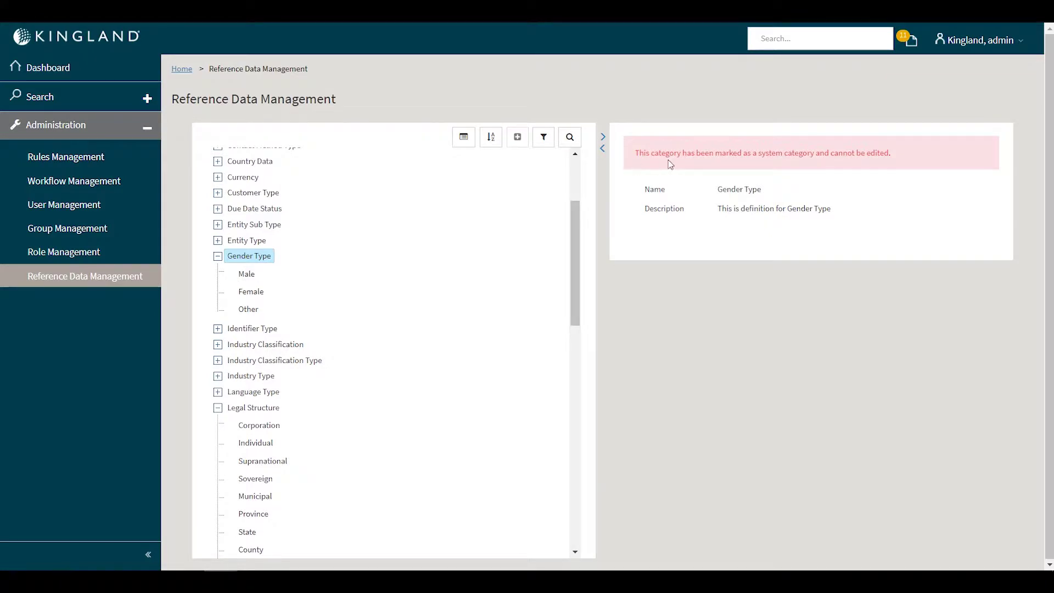
pyautogui.click(219, 409)
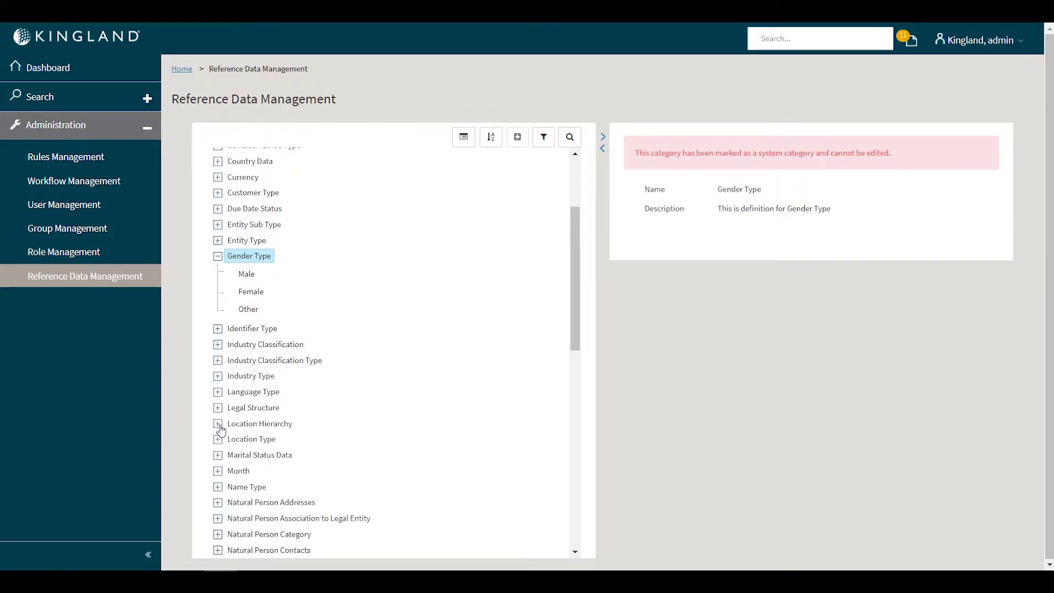
pyautogui.click(217, 256)
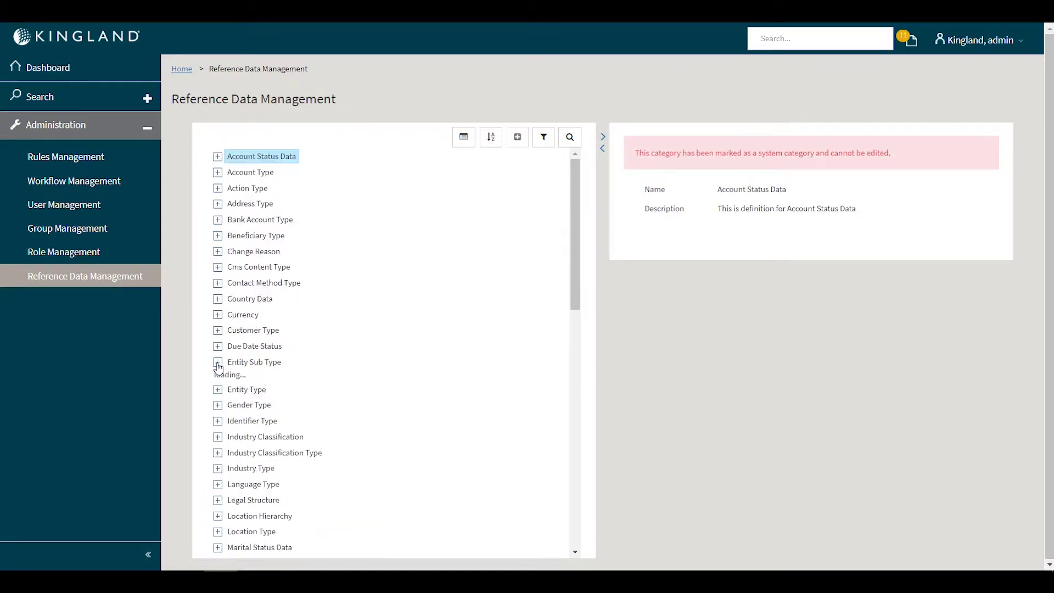
pyautogui.click(218, 362)
# Step: In Display Order Mode for Entity Sub Type, move Bank down three positions
pyautogui.scroll(-1, 277, 392)
pyautogui.click(256, 291)
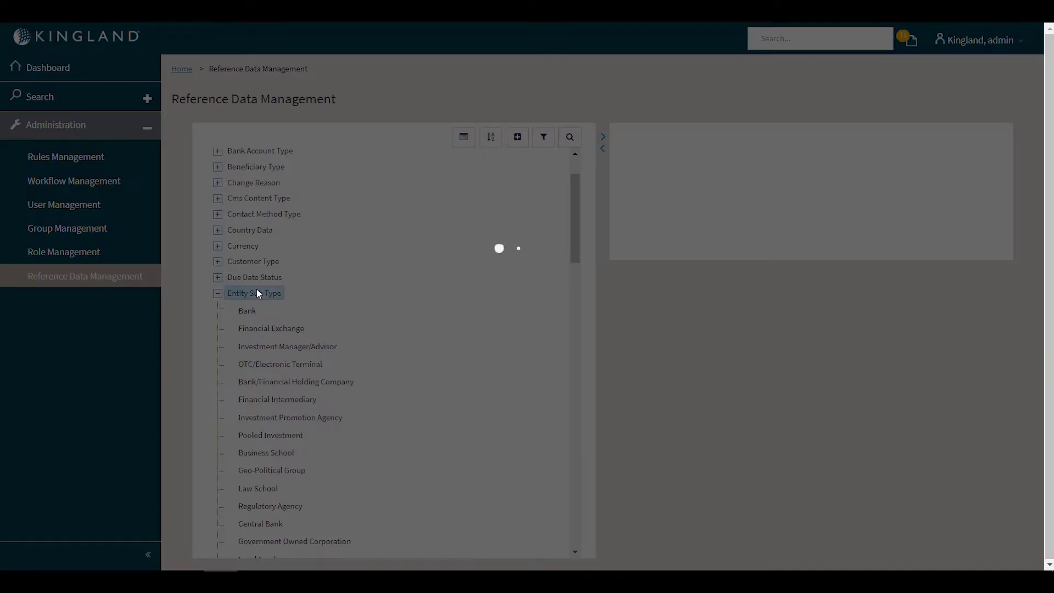
pyautogui.click(464, 137)
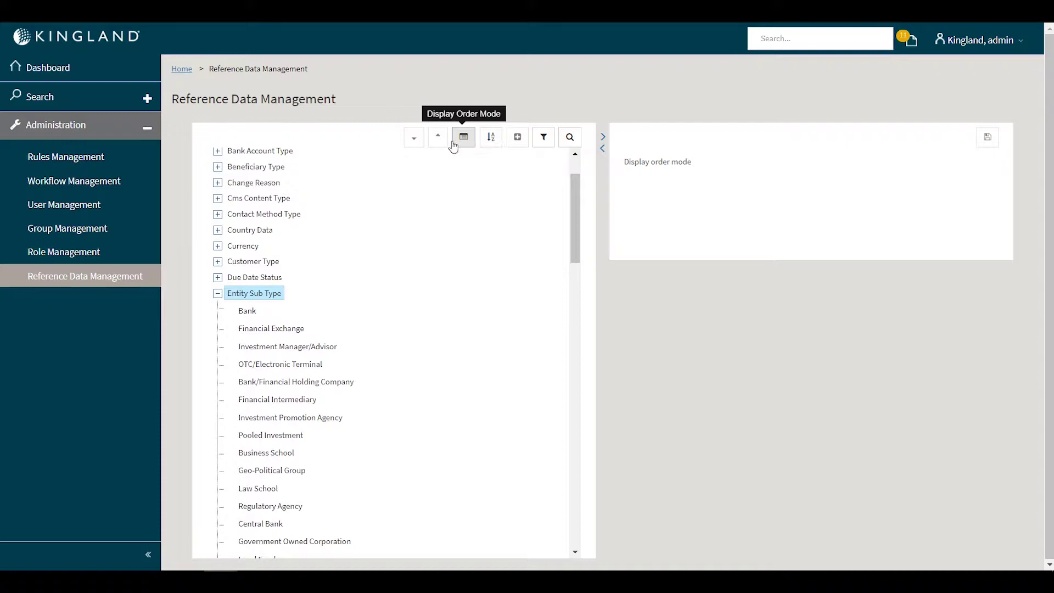
pyautogui.click(247, 310)
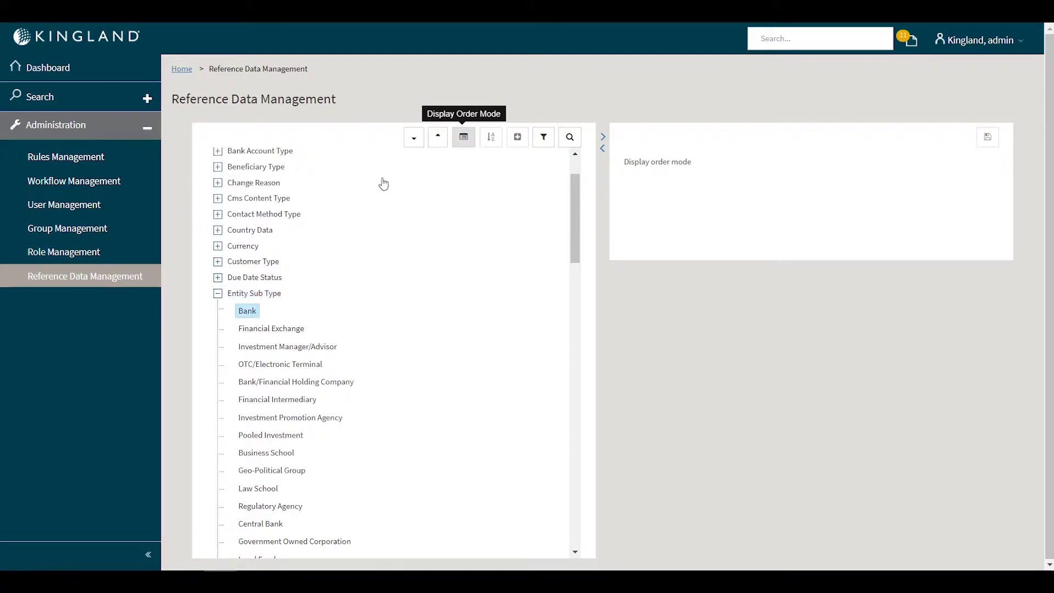
pyautogui.click(417, 144)
pyautogui.click(418, 144)
pyautogui.click(417, 144)
pyautogui.click(417, 144)
# Step: Move Bank back up and quit Display Order Mode without saving the new order
pyautogui.click(439, 145)
pyautogui.click(438, 145)
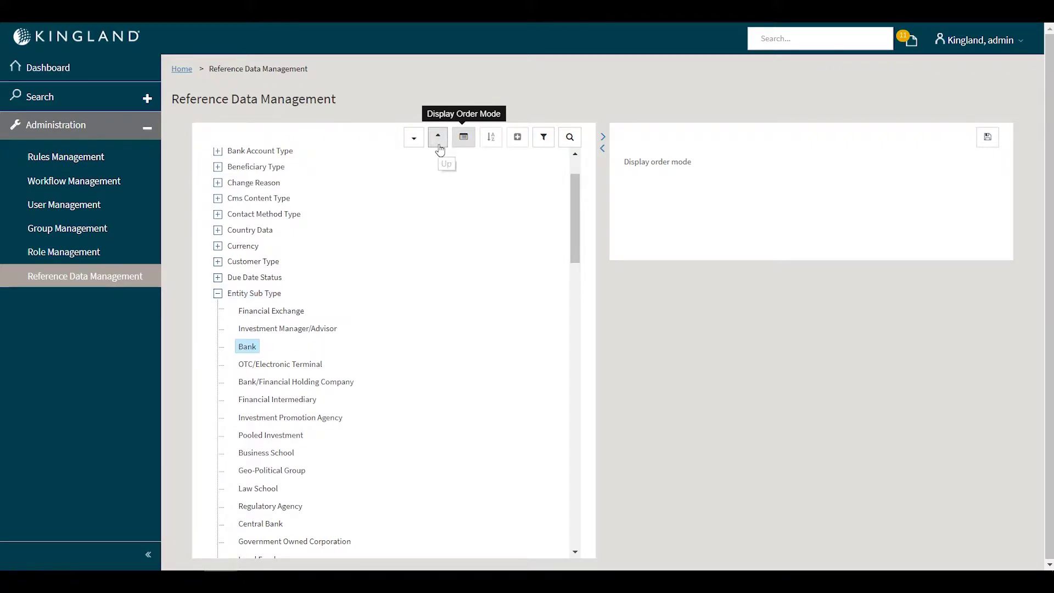
pyautogui.click(439, 146)
pyautogui.click(438, 145)
pyautogui.click(415, 142)
pyautogui.click(415, 142)
pyautogui.click(464, 137)
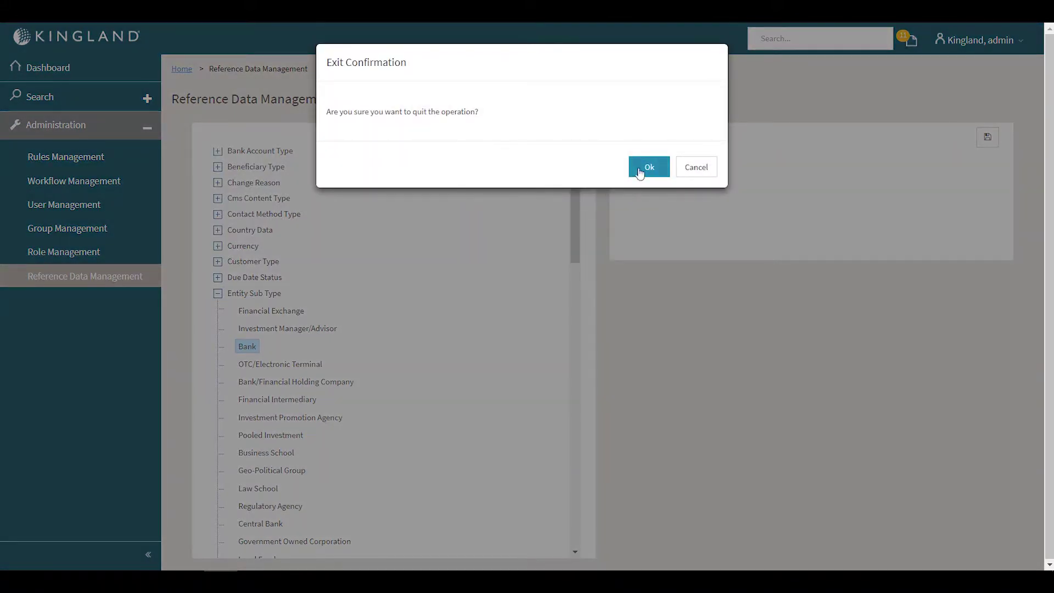
pyautogui.click(642, 166)
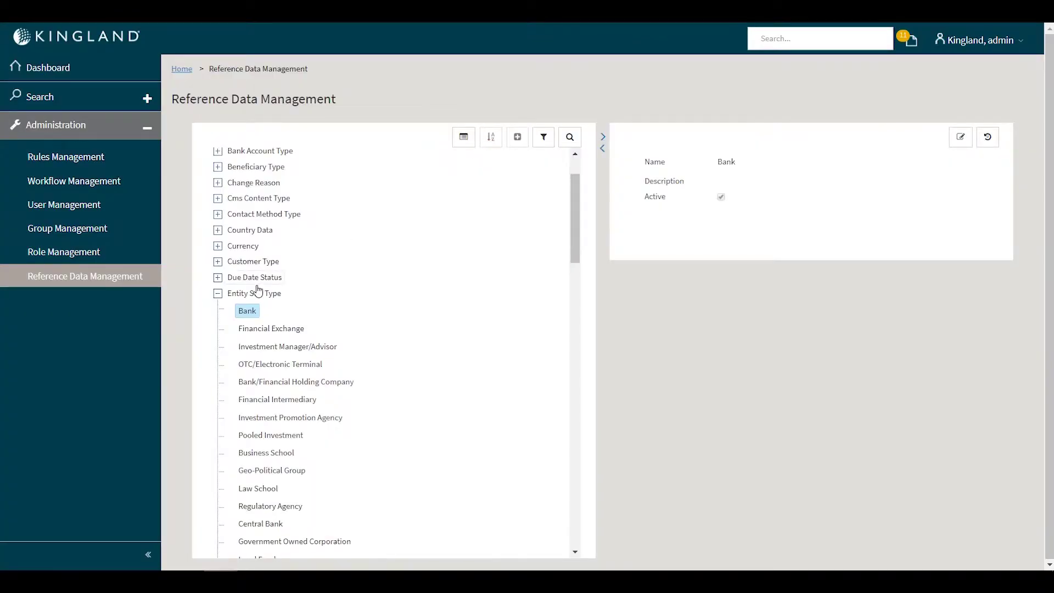
# Step: Toggle Entity Sub Type values to A-Z sort and back to display order, then start adding a value
pyautogui.click(254, 293)
pyautogui.click(490, 140)
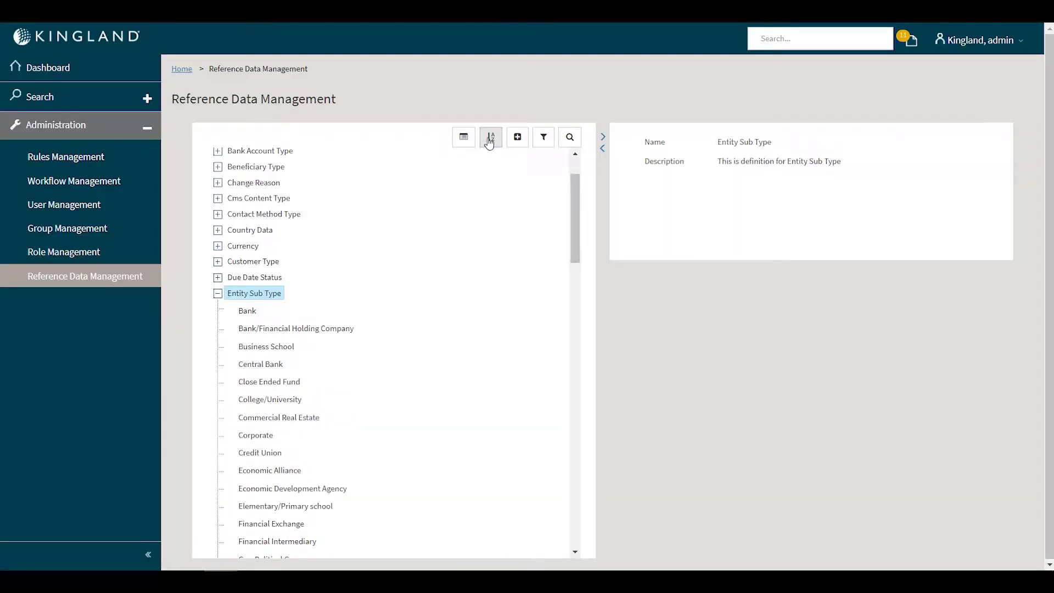
pyautogui.click(490, 143)
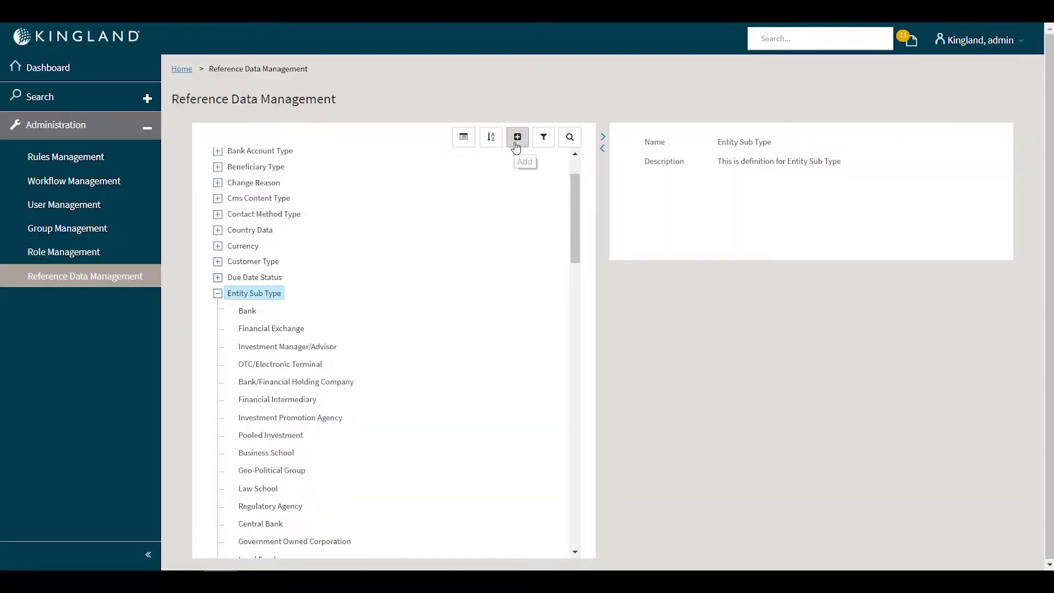
pyautogui.click(517, 139)
# Step: Filter the categories to Entity Sub Type by searching 'entity', and expand it
pyautogui.click(543, 137)
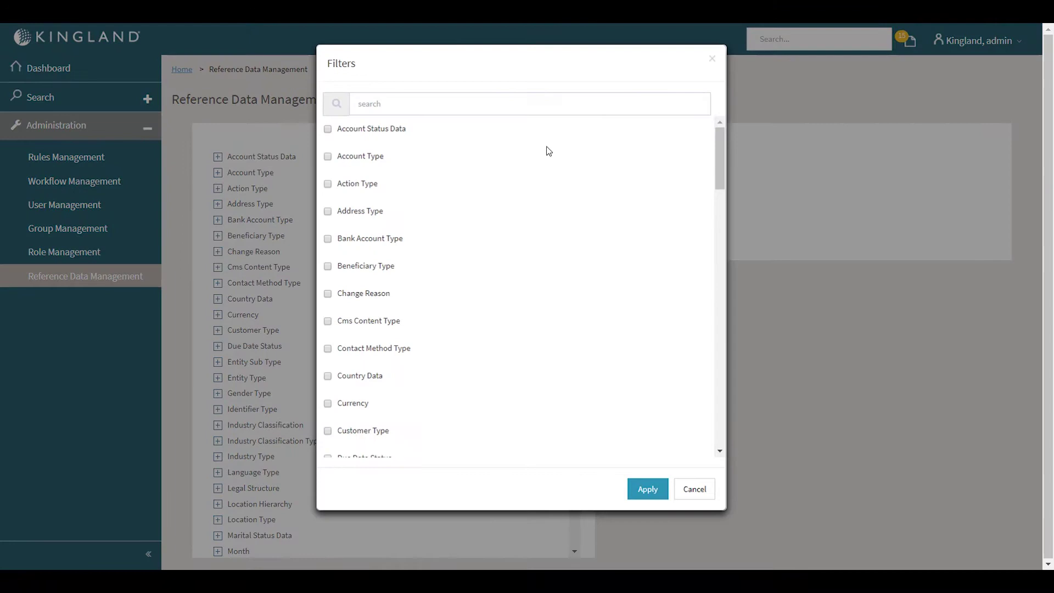
pyautogui.click(475, 104)
pyautogui.write('entity')
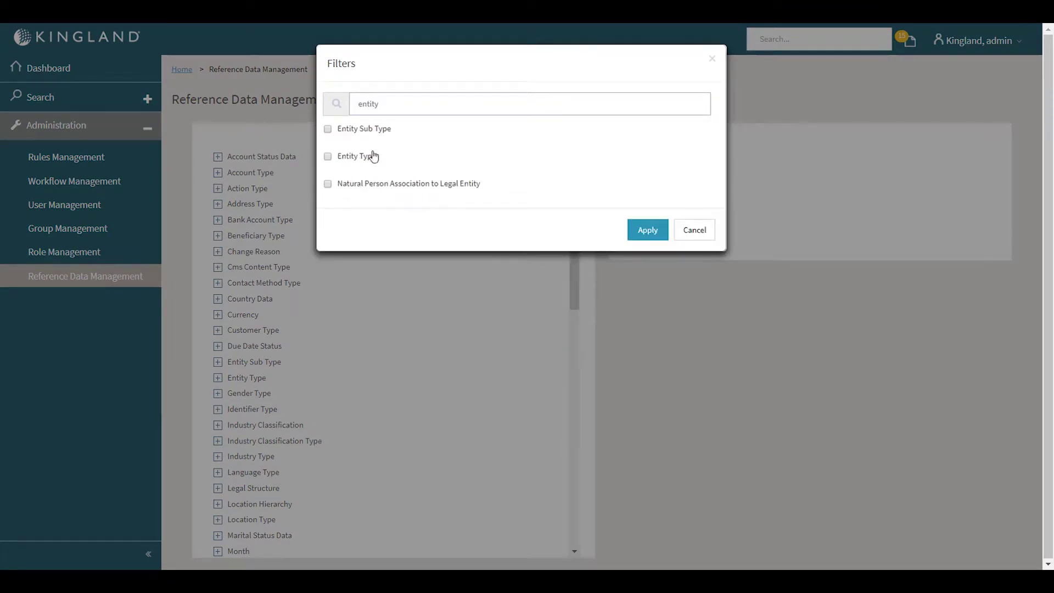
pyautogui.click(328, 129)
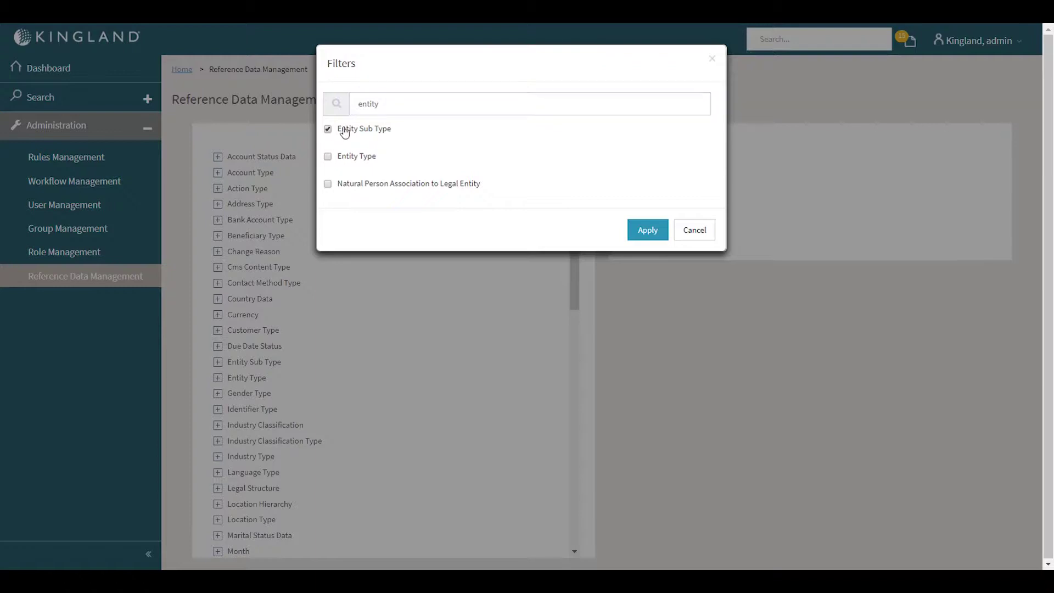
pyautogui.click(647, 234)
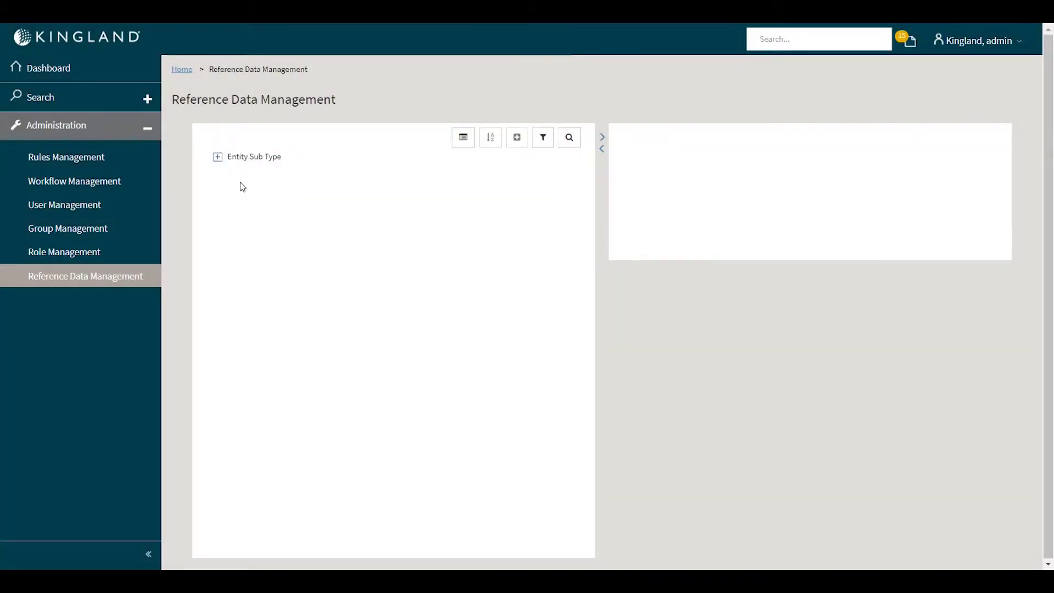
pyautogui.click(217, 157)
pyautogui.scroll(-7, 313, 337)
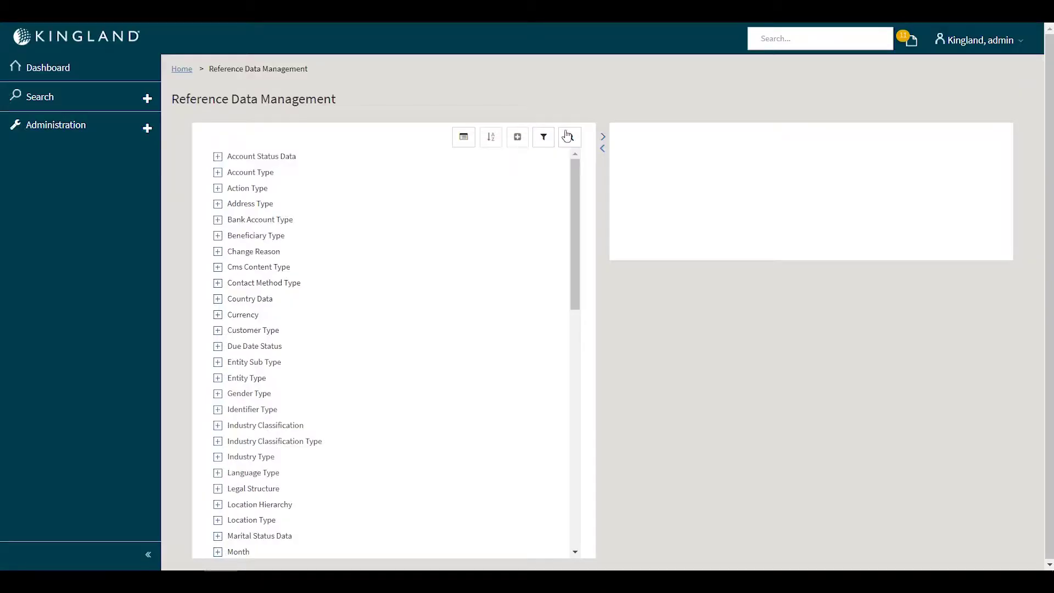
# Step: Search the tree for 'entit', reload the page, and show the Bank value's details under Entity Sub Type
pyautogui.click(568, 138)
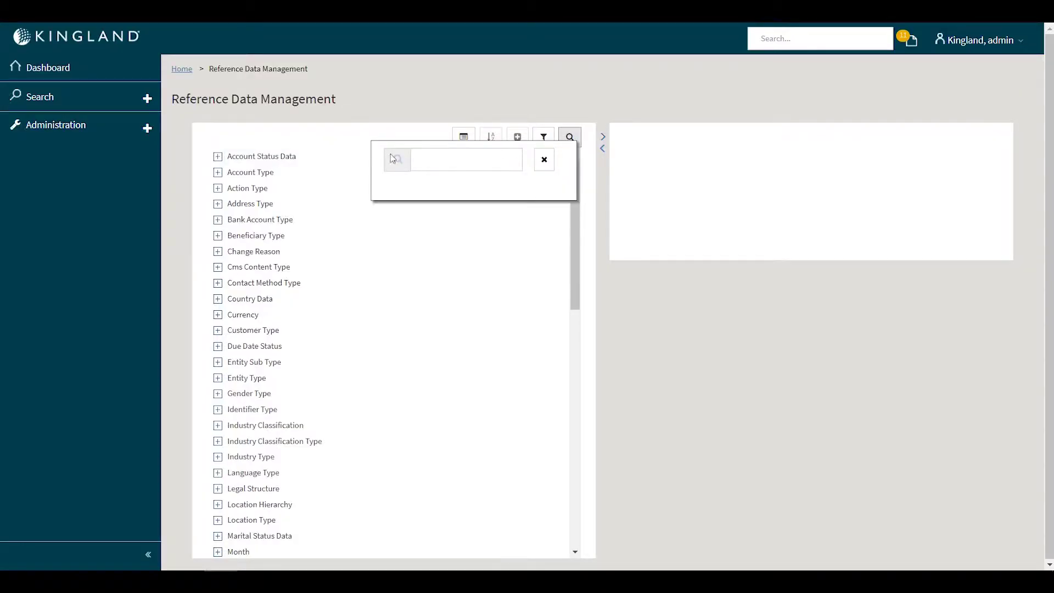
pyautogui.click(438, 160)
pyautogui.write('entity')
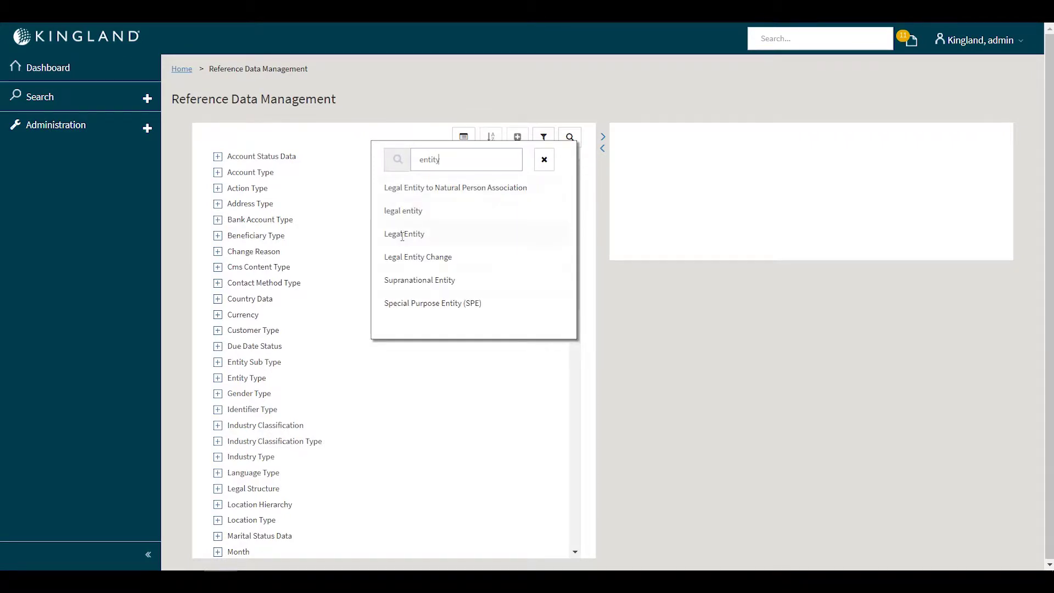
pyautogui.click(422, 258)
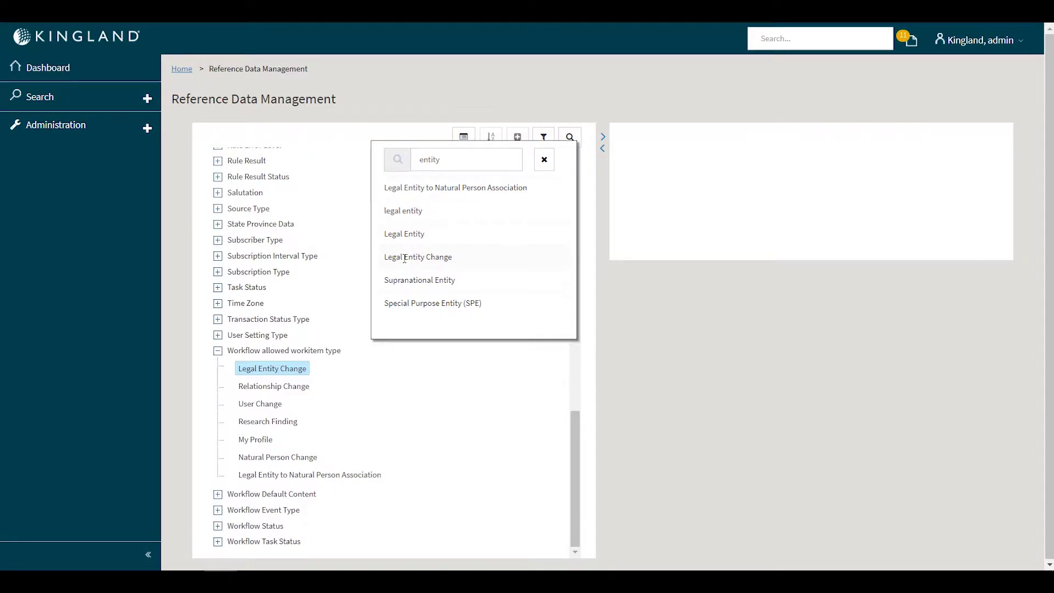
pyautogui.click(544, 160)
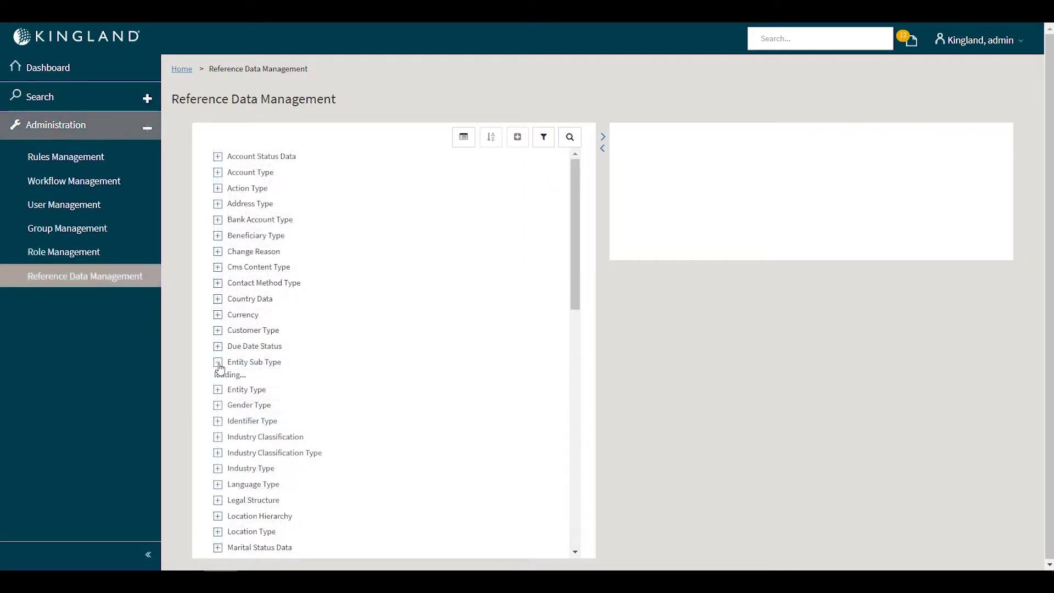
pyautogui.click(217, 362)
pyautogui.click(242, 380)
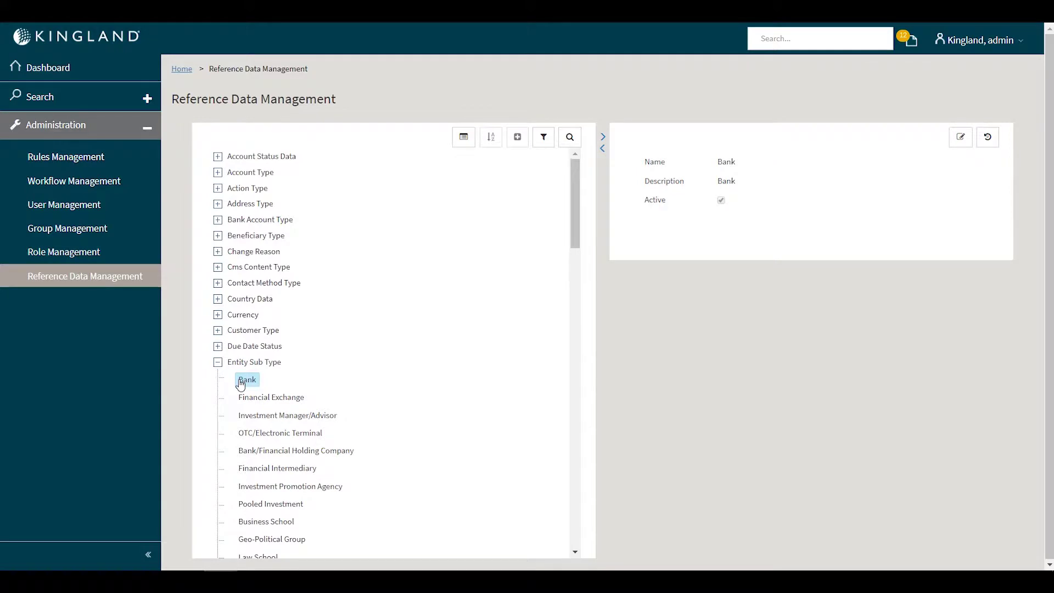
# Step: Change Bank's name and description to 'Bank/Financial Institution' and save
pyautogui.click(961, 137)
pyautogui.click(759, 194)
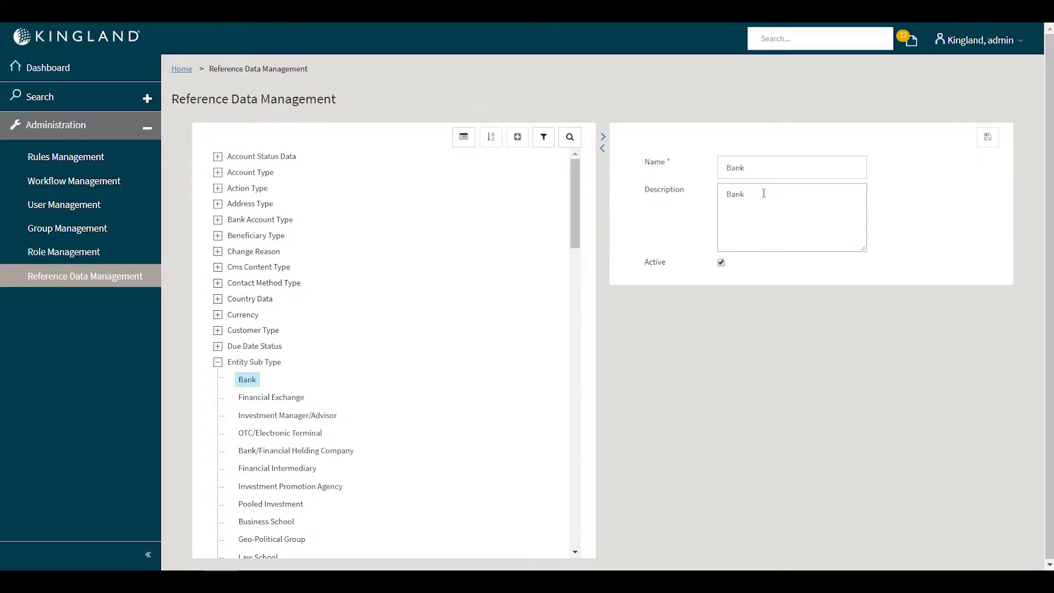
pyautogui.write('/Financial Institution')
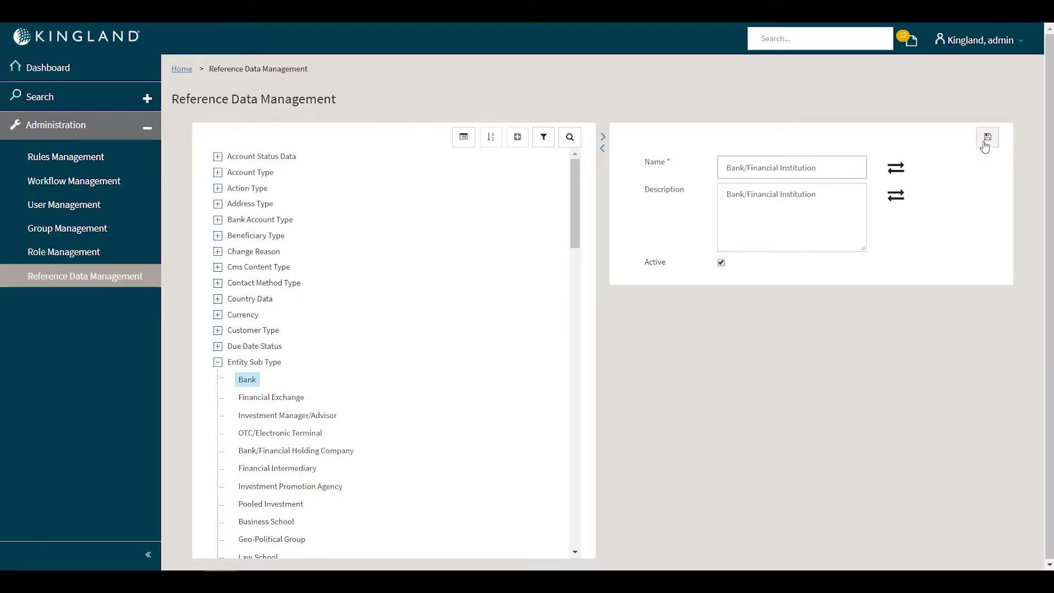
pyautogui.click(986, 138)
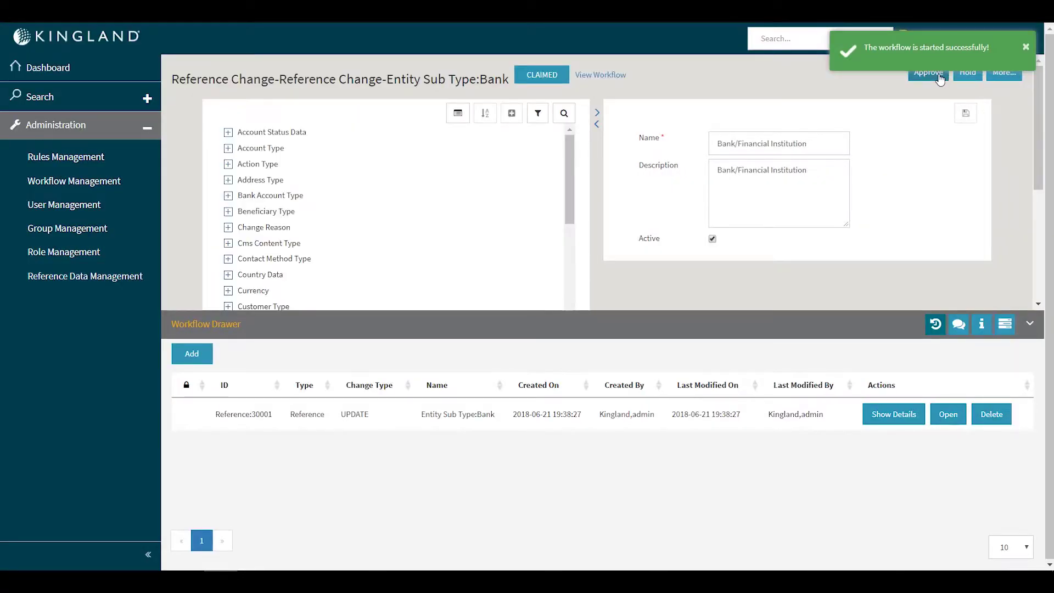
# Step: Approve the reference change and view the Tasks widget at full width
pyautogui.click(938, 75)
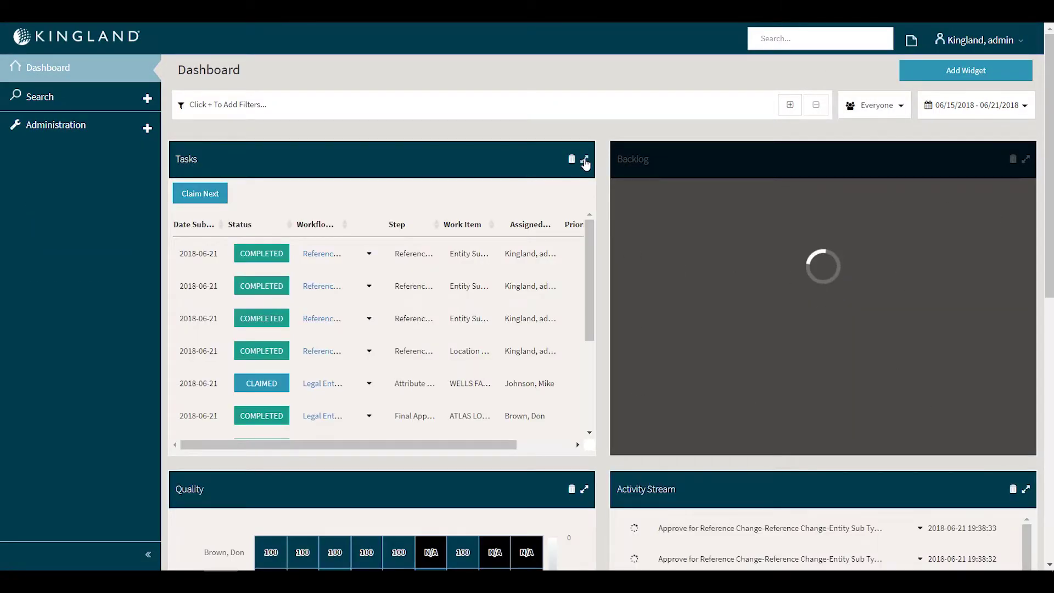
pyautogui.click(584, 159)
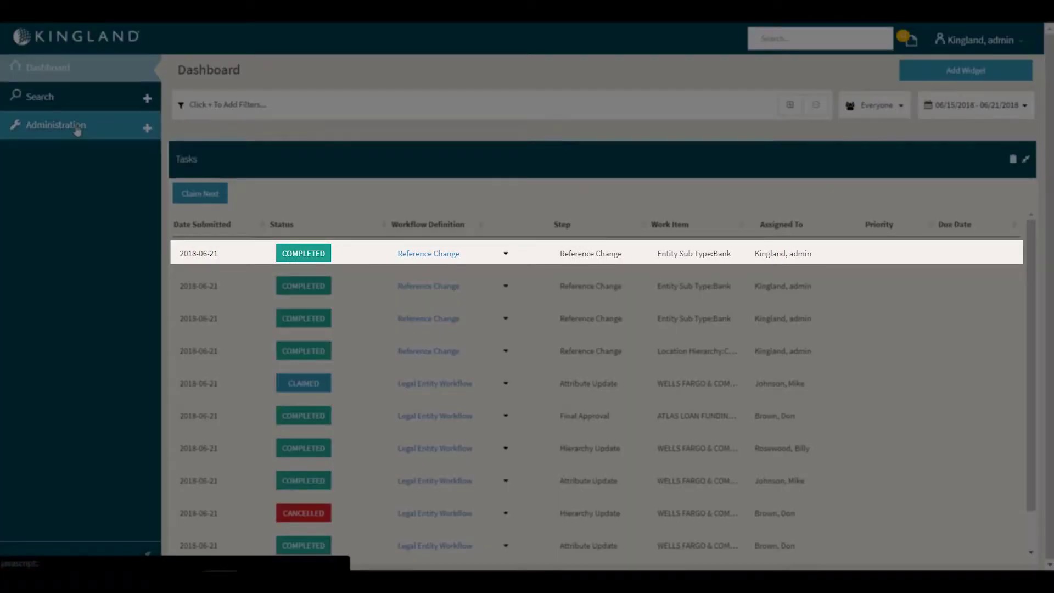
pyautogui.click(76, 98)
# Step: Find WELLS FARGO & COMPANY via Legal Entity search 'wells fargo' and set Entity Sub Type to Bank/Financial Institution
pyautogui.click(77, 128)
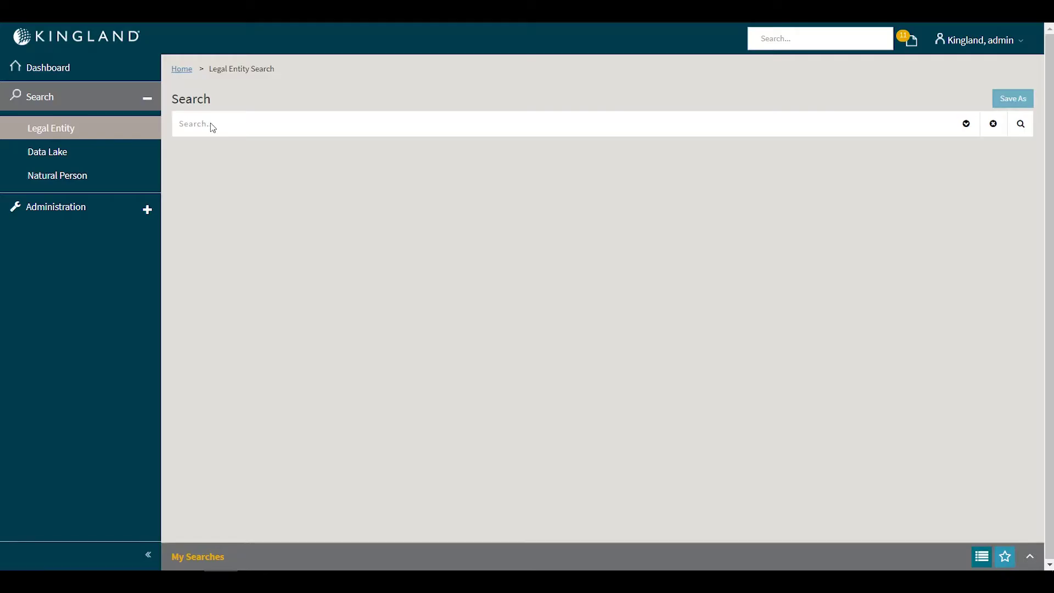
pyautogui.click(211, 125)
pyautogui.click(200, 144)
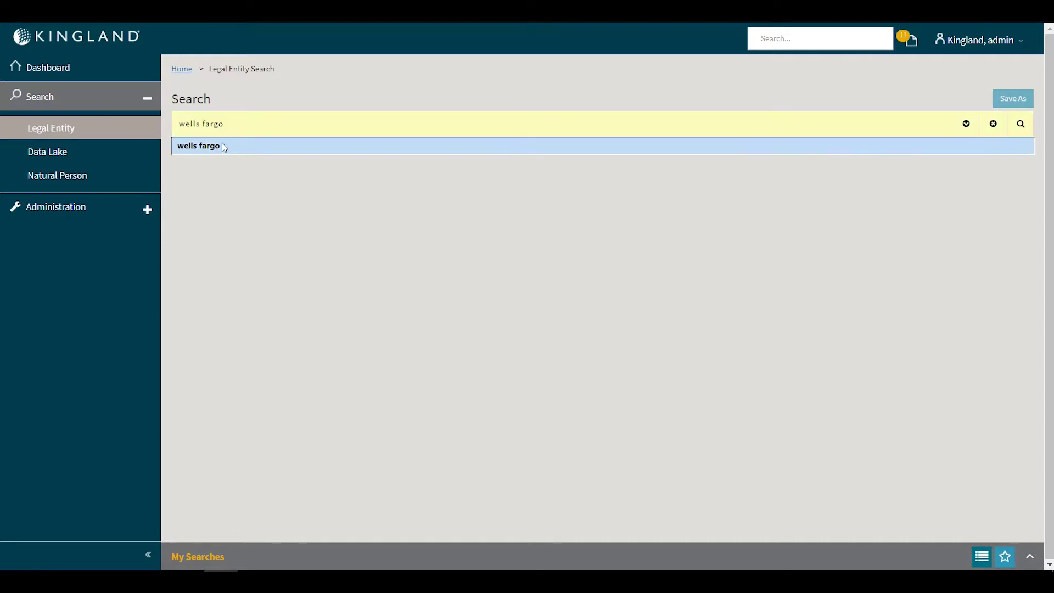
pyautogui.click(1021, 124)
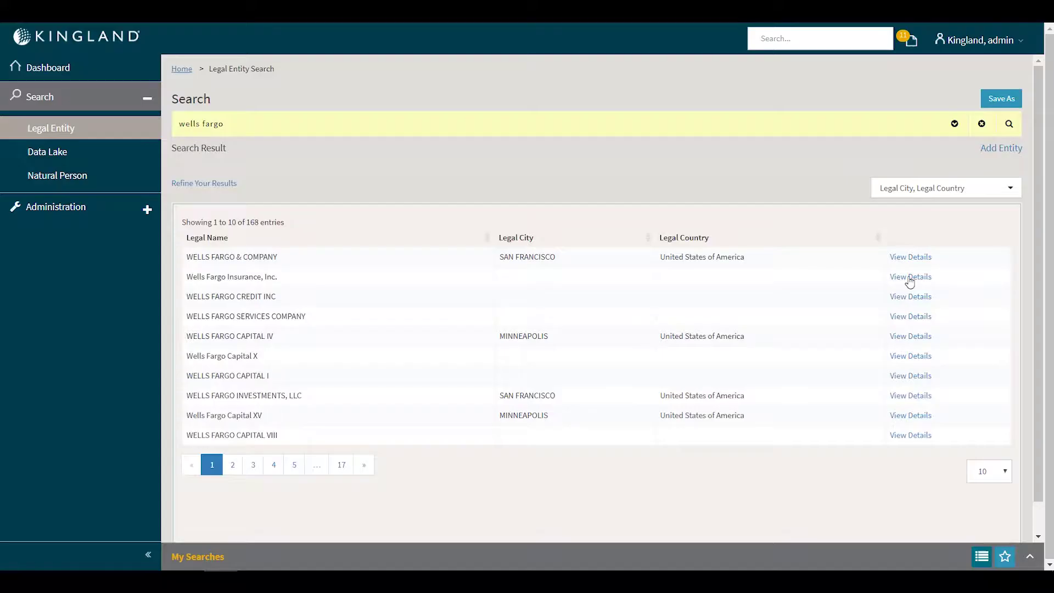
pyautogui.click(906, 258)
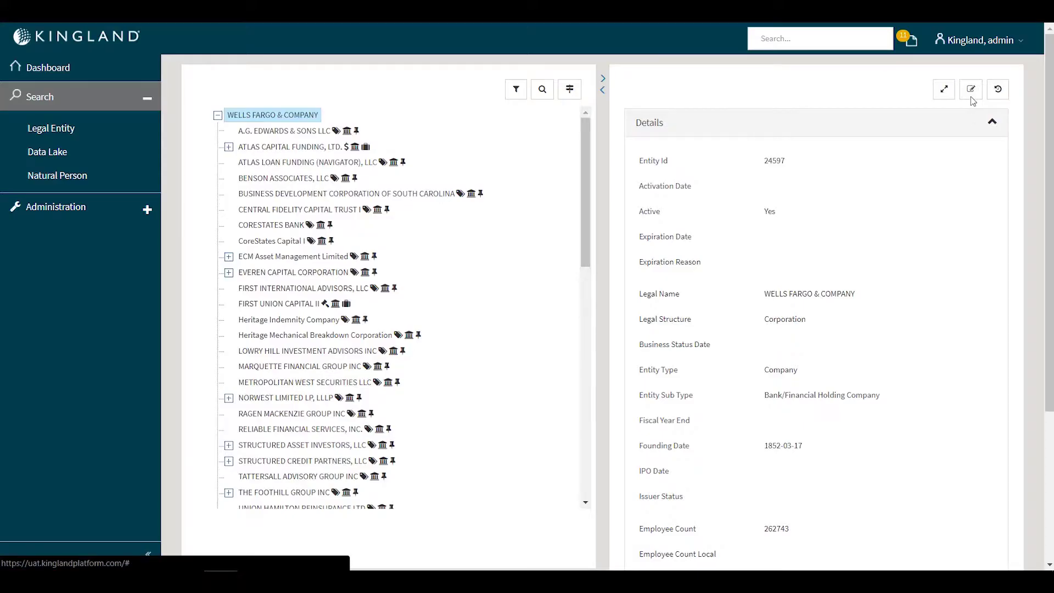
pyautogui.click(969, 98)
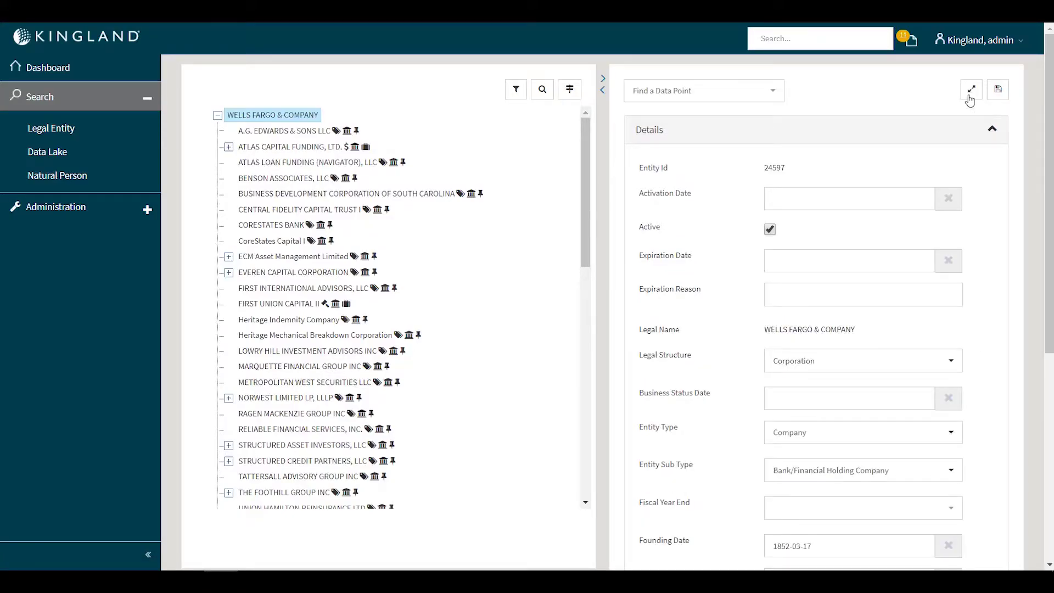
pyautogui.click(855, 471)
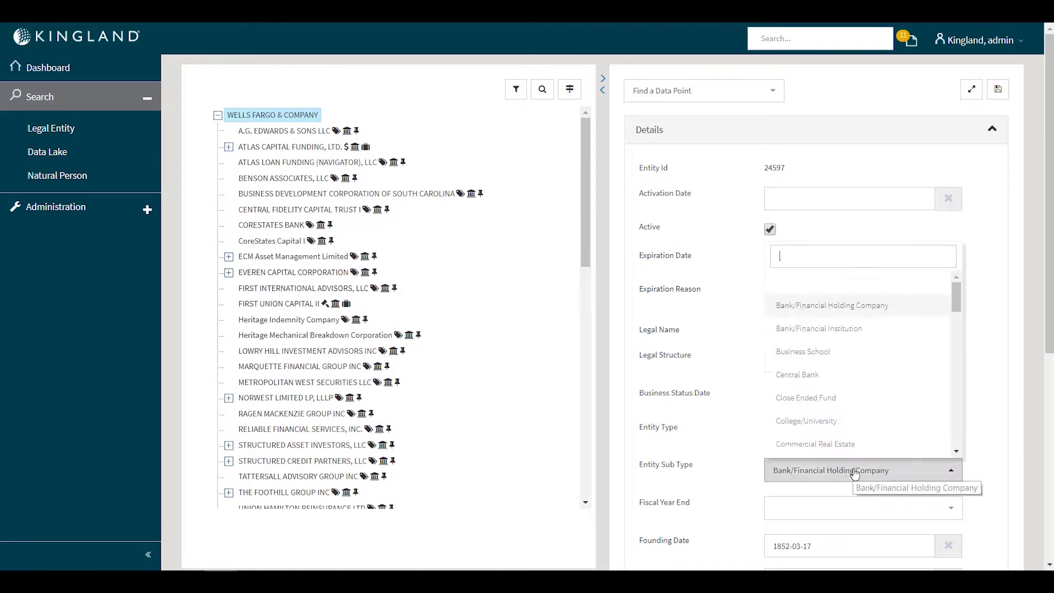
pyautogui.click(851, 330)
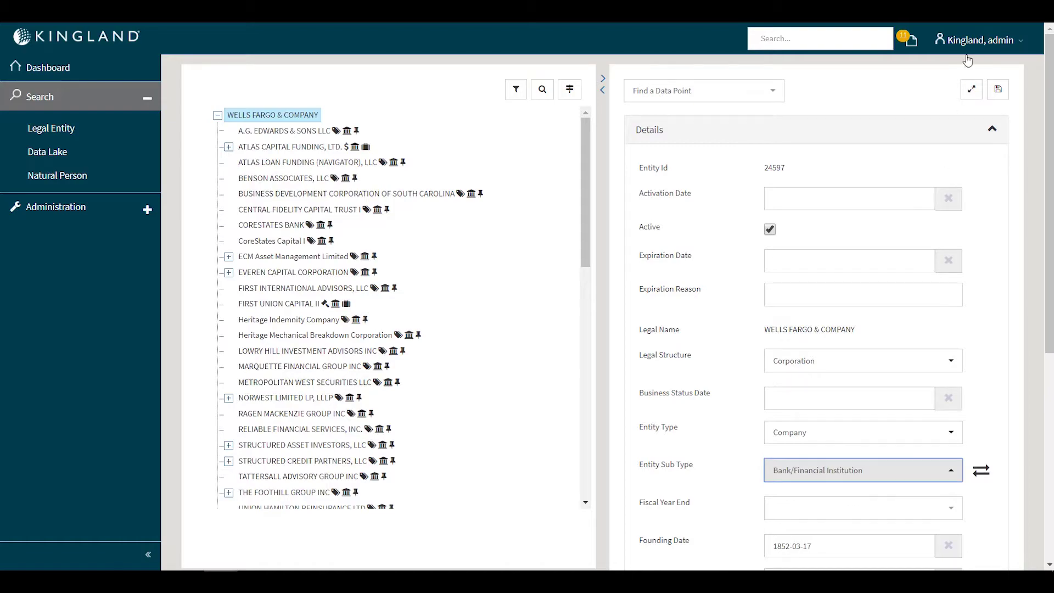
# Step: Expand Location Hierarchy > GLOBAL > ASIA PAC > CHINA and open the CHINA country record (code CN)
pyautogui.click(218, 368)
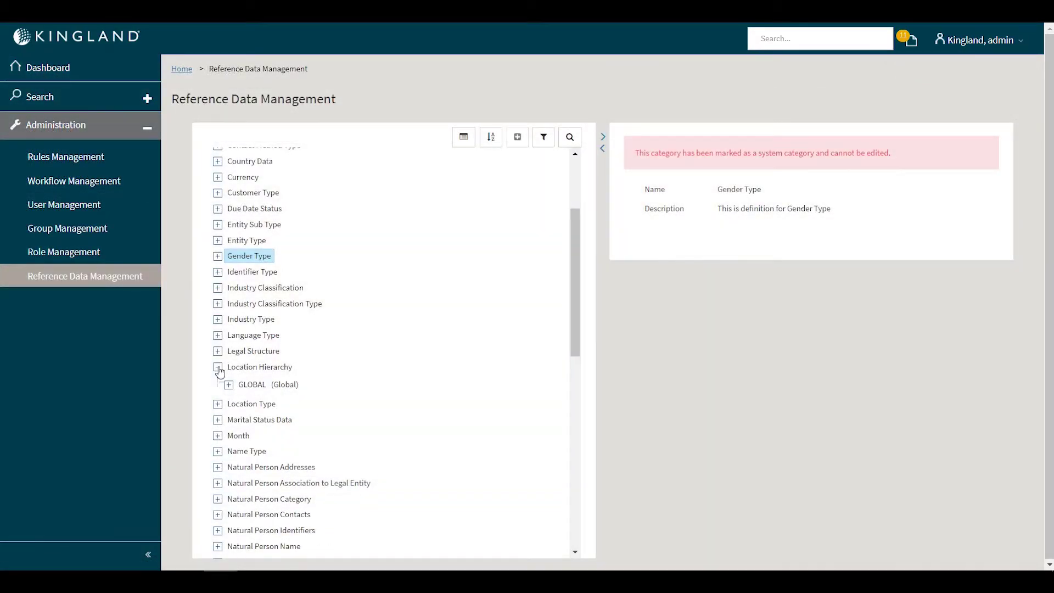
pyautogui.click(243, 367)
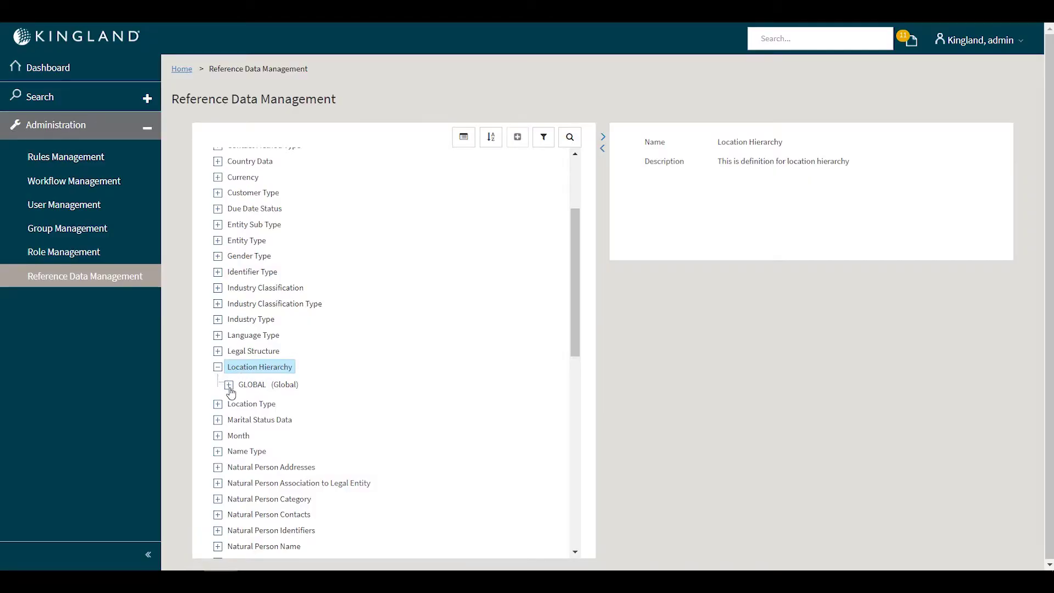
pyautogui.click(228, 384)
pyautogui.scroll(-1, 248, 385)
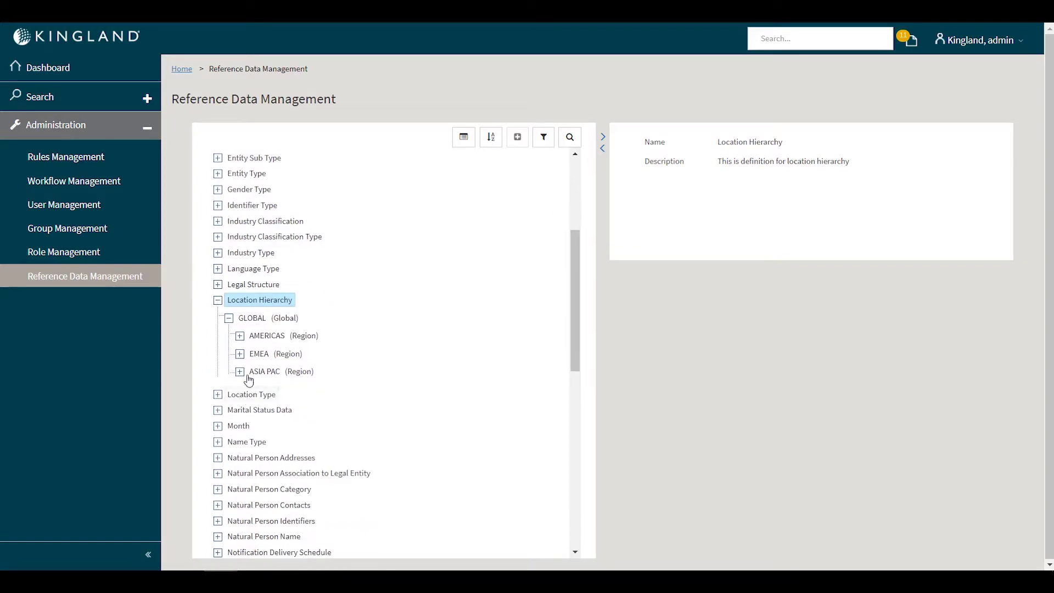
pyautogui.click(241, 337)
pyautogui.scroll(-2, 247, 349)
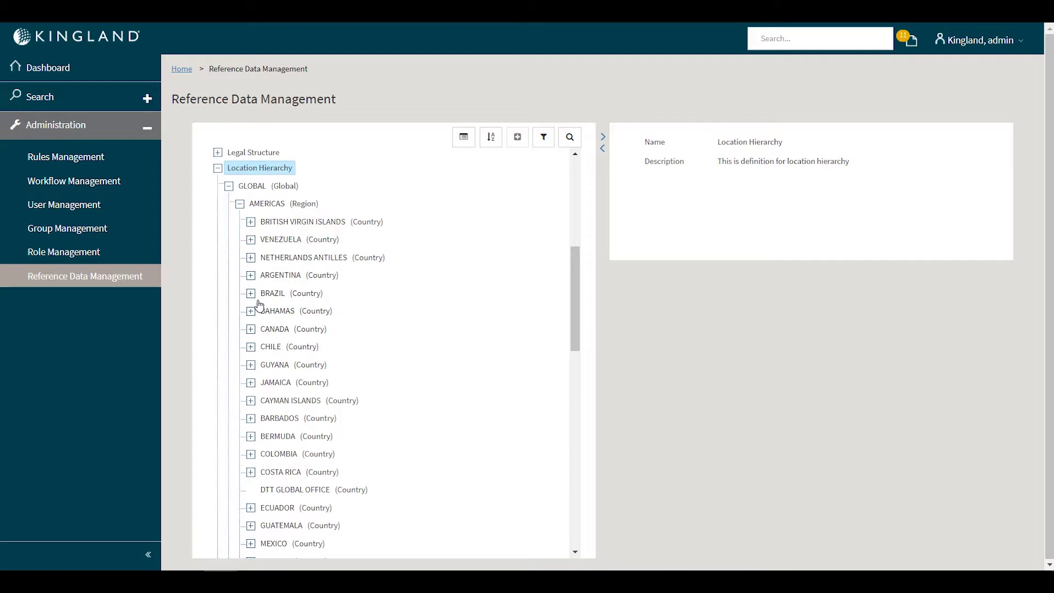
pyautogui.click(240, 204)
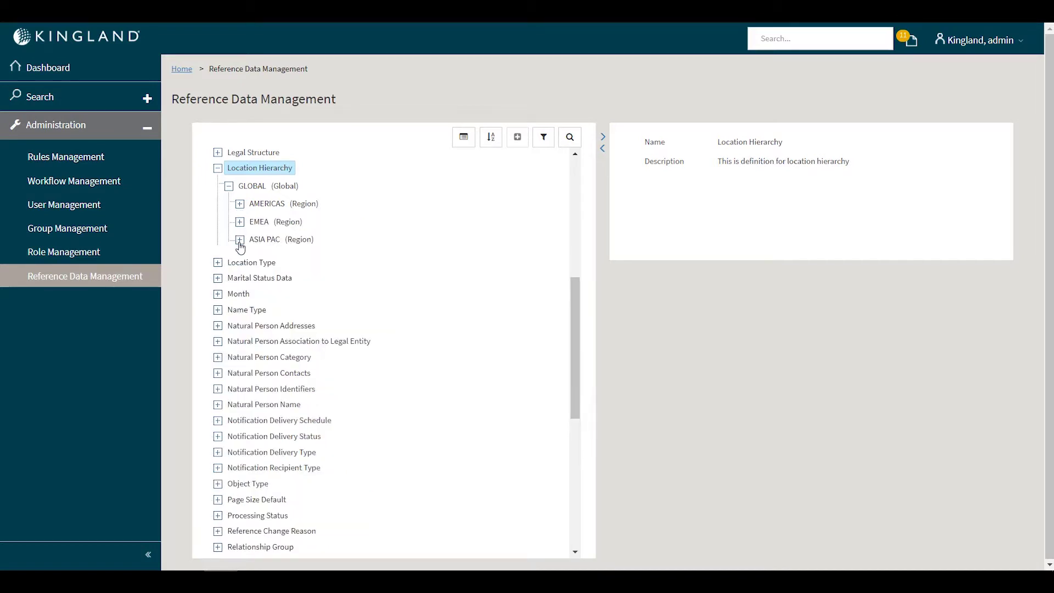
pyautogui.click(239, 240)
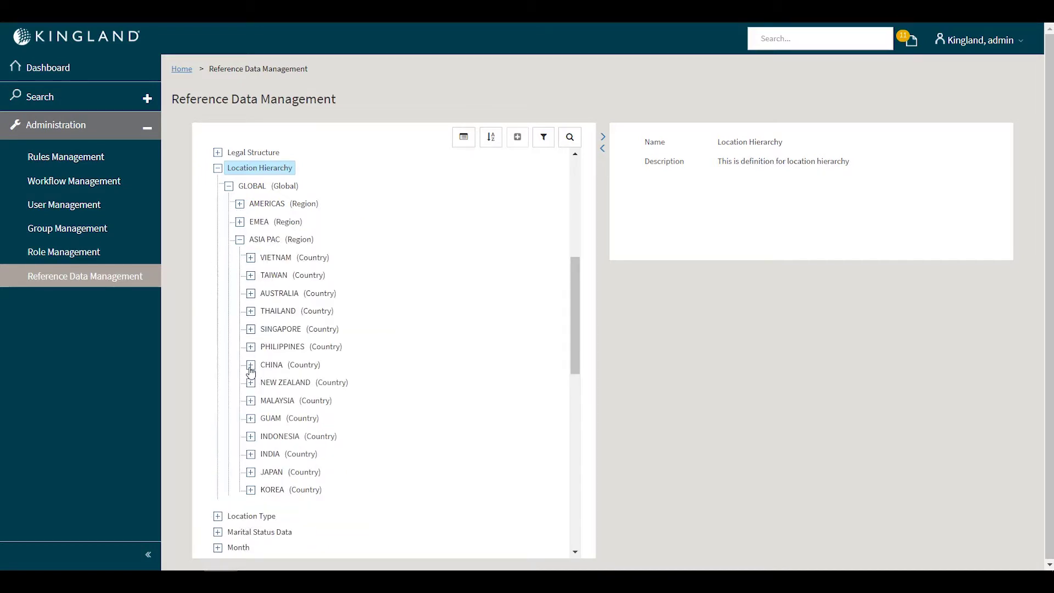
pyautogui.click(251, 365)
pyautogui.click(284, 383)
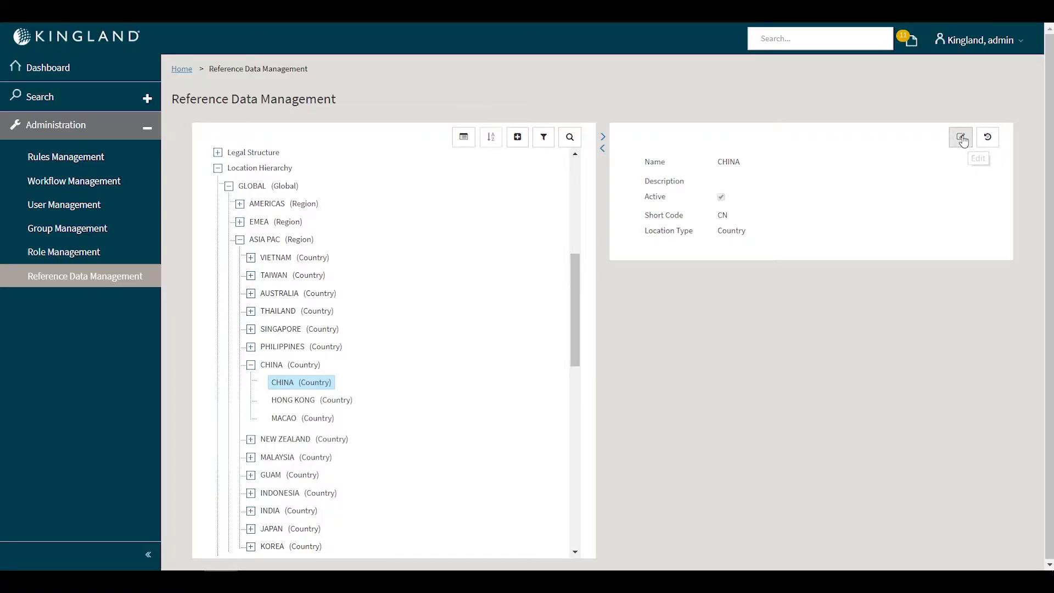
# Step: Rename CHINA to 'CHINA - NW REGION' with description 'NW REGION' and save it
pyautogui.click(961, 139)
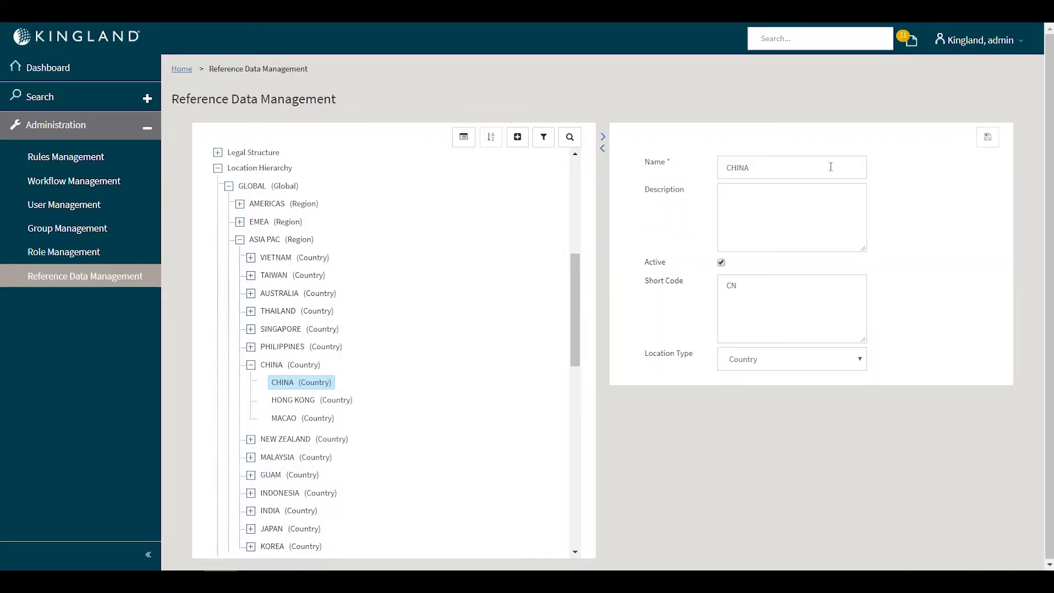
pyautogui.write('- NW REGION')
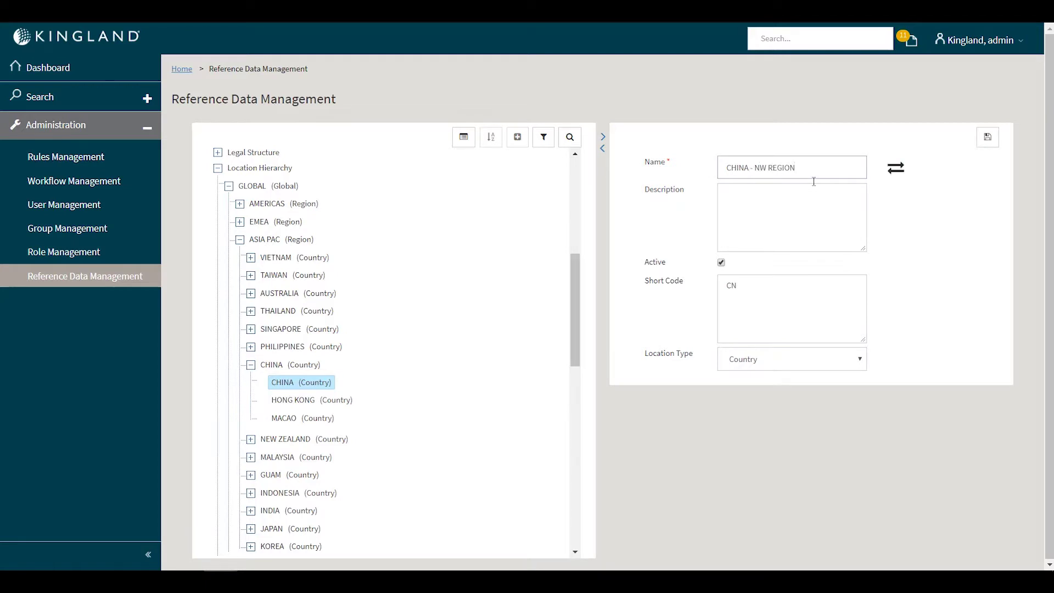
pyautogui.click(770, 219)
pyautogui.write('NW REGION')
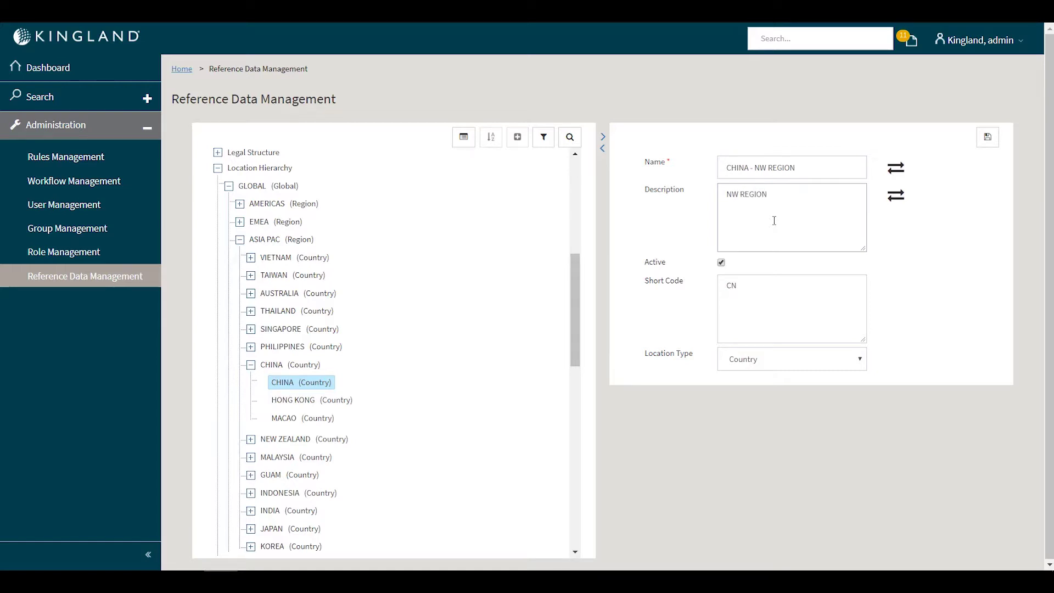
pyautogui.click(986, 139)
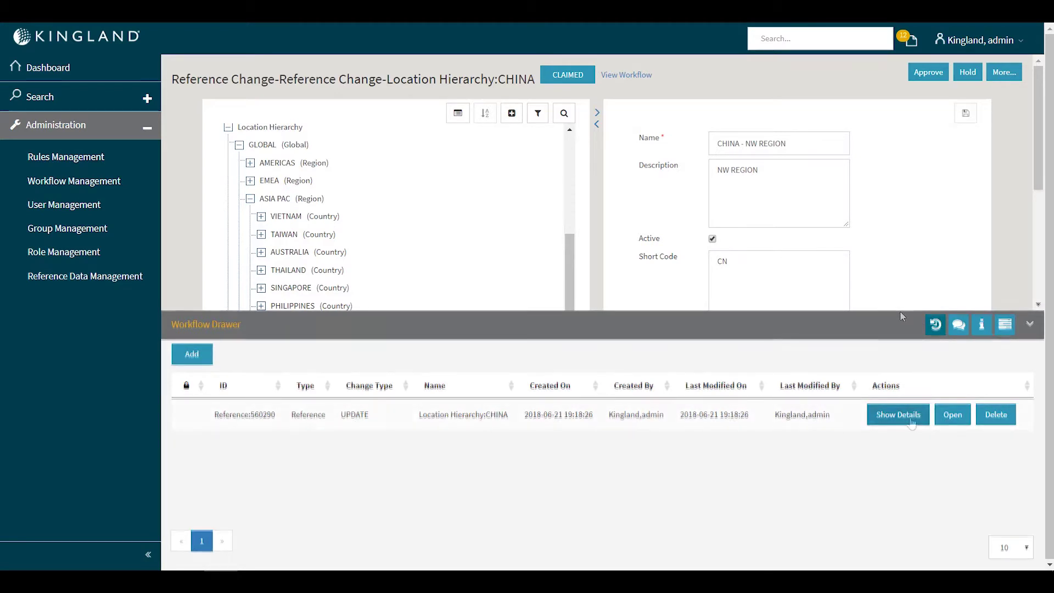
# Step: Review the Name and Description field changes and approve the CHINA - NW REGION change
pyautogui.click(912, 420)
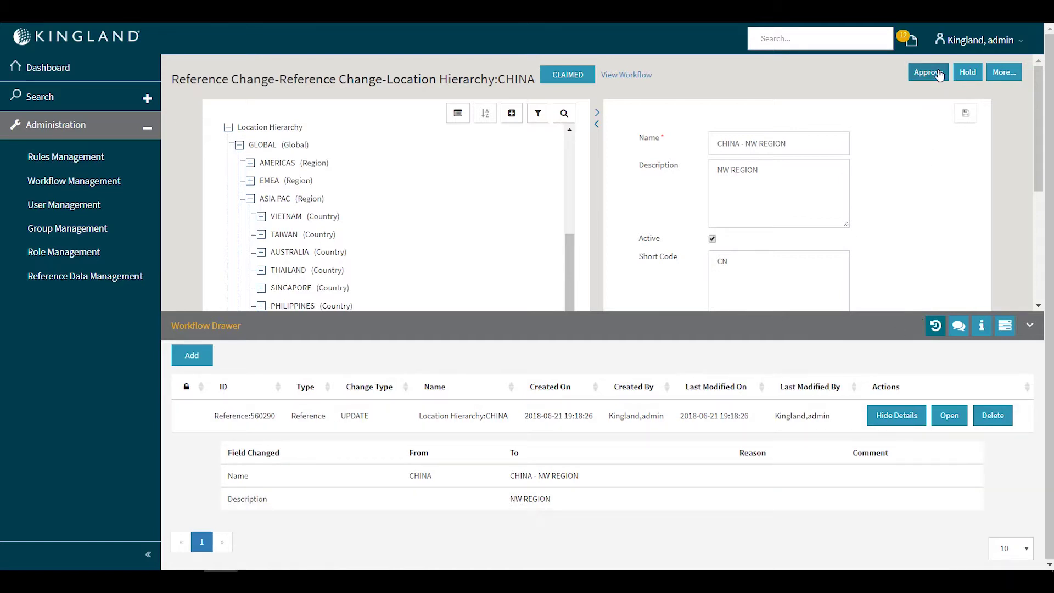
pyautogui.click(939, 75)
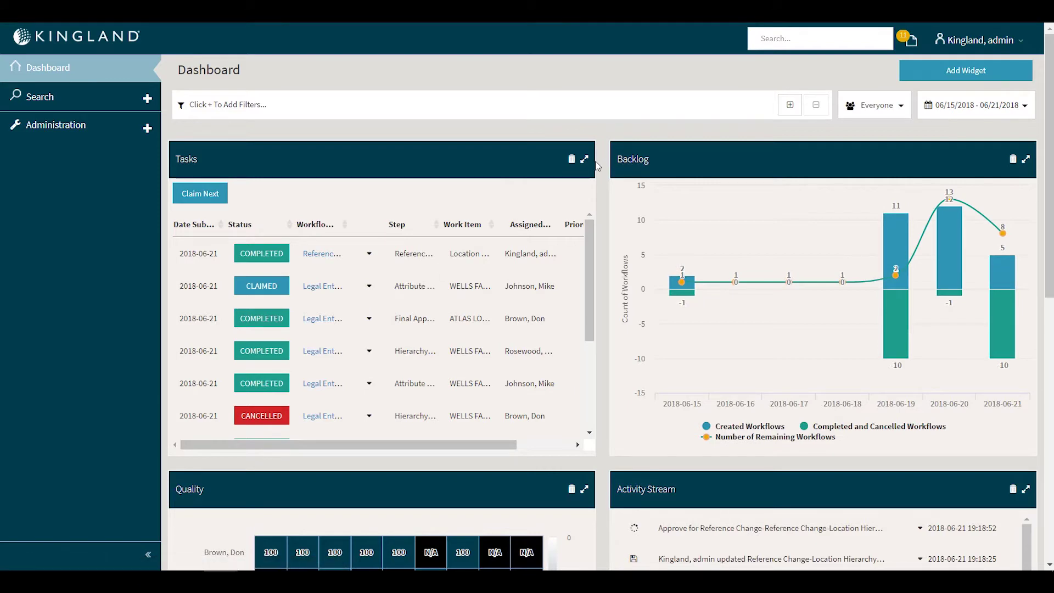
# Step: Expand the Tasks list, then return to Administration > Reference Data Management
pyautogui.click(584, 159)
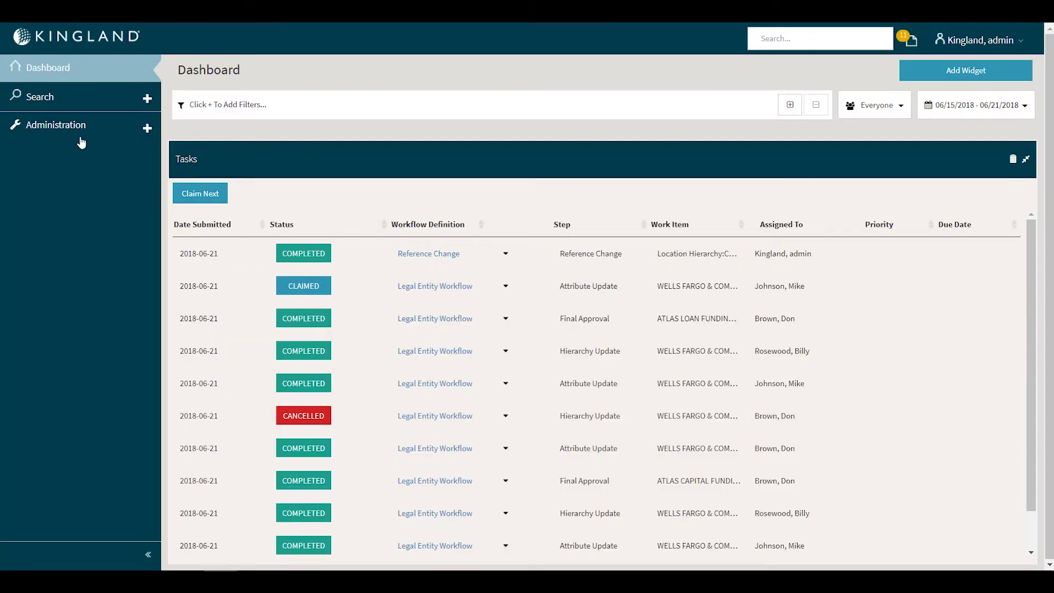
pyautogui.click(60, 133)
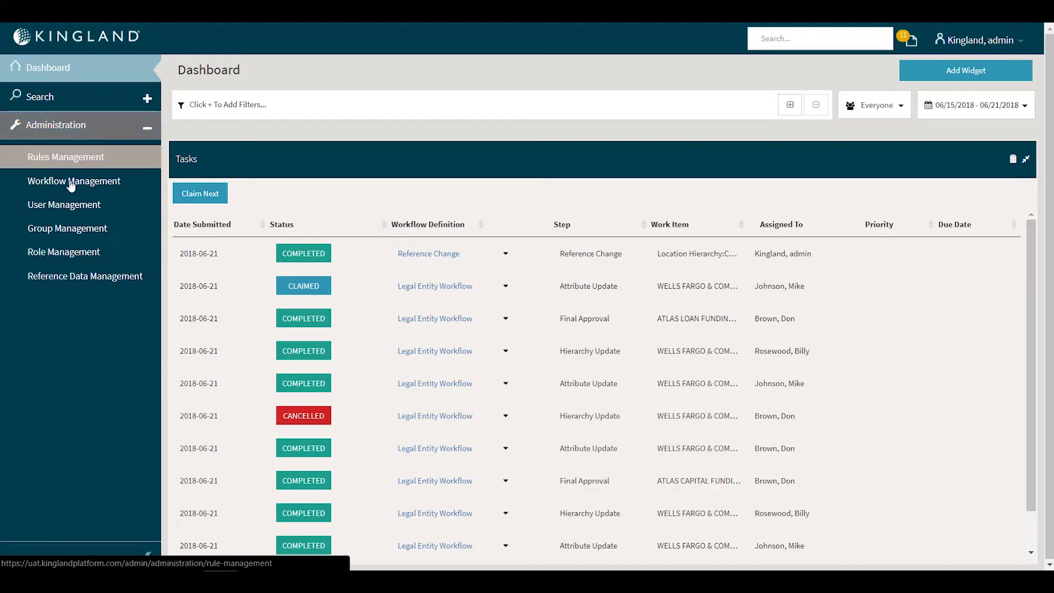
pyautogui.click(63, 277)
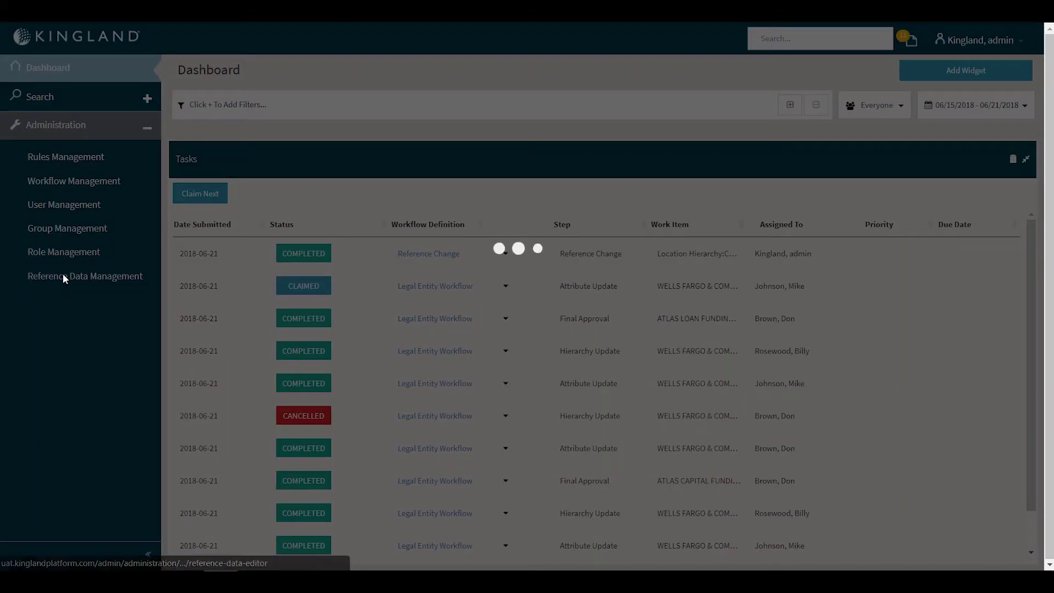
# Step: Locate CHINA - NW REGION under Location Hierarchy > GLOBAL > ASIA PAC and open its change history
pyautogui.scroll(-4, 237, 398)
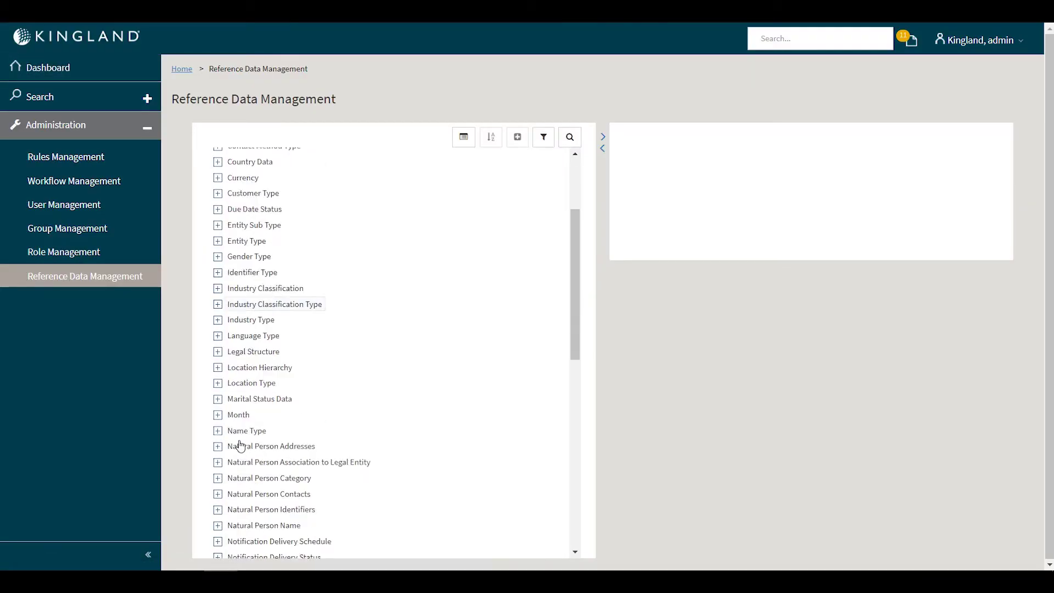
pyautogui.click(218, 301)
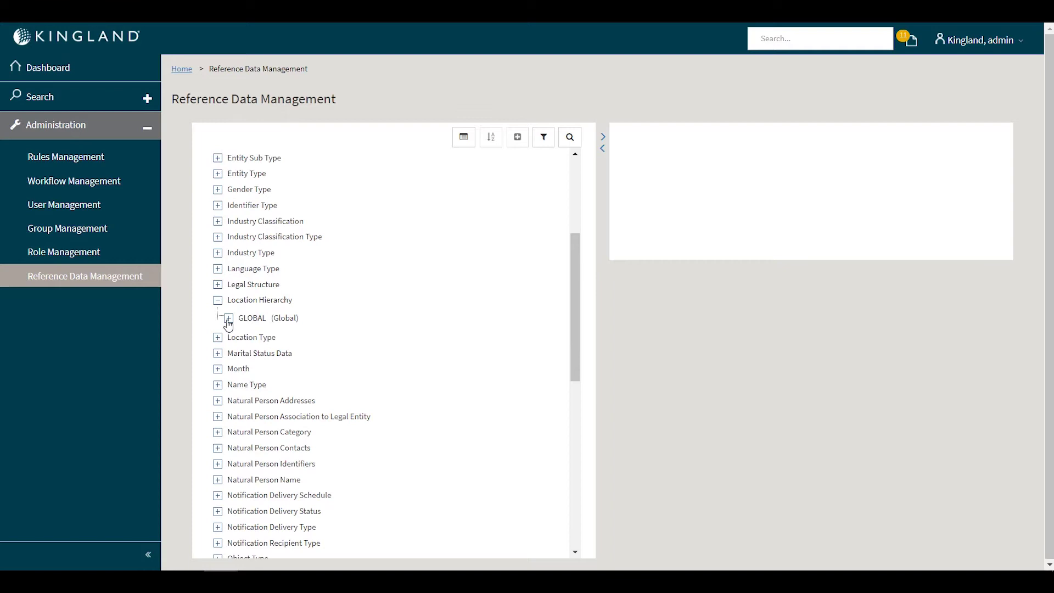
pyautogui.click(229, 319)
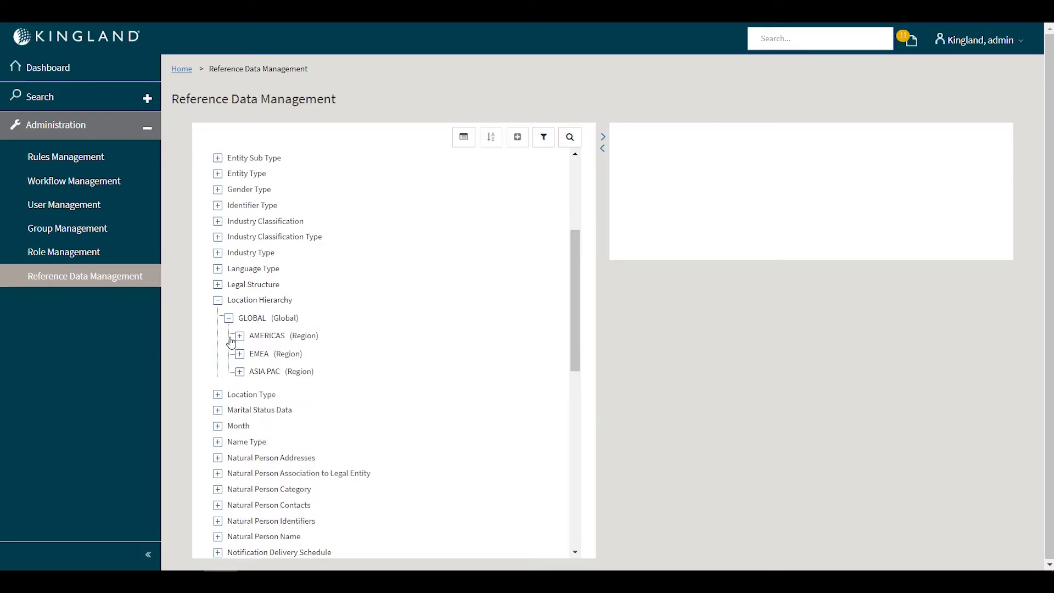
pyautogui.click(240, 372)
pyautogui.scroll(-4, 252, 434)
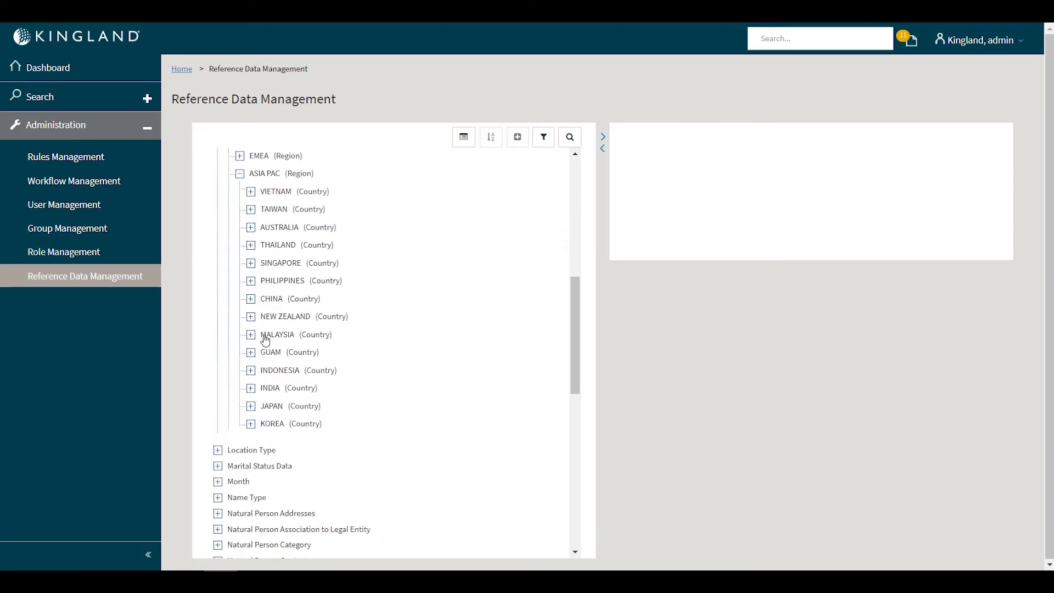
pyautogui.click(252, 299)
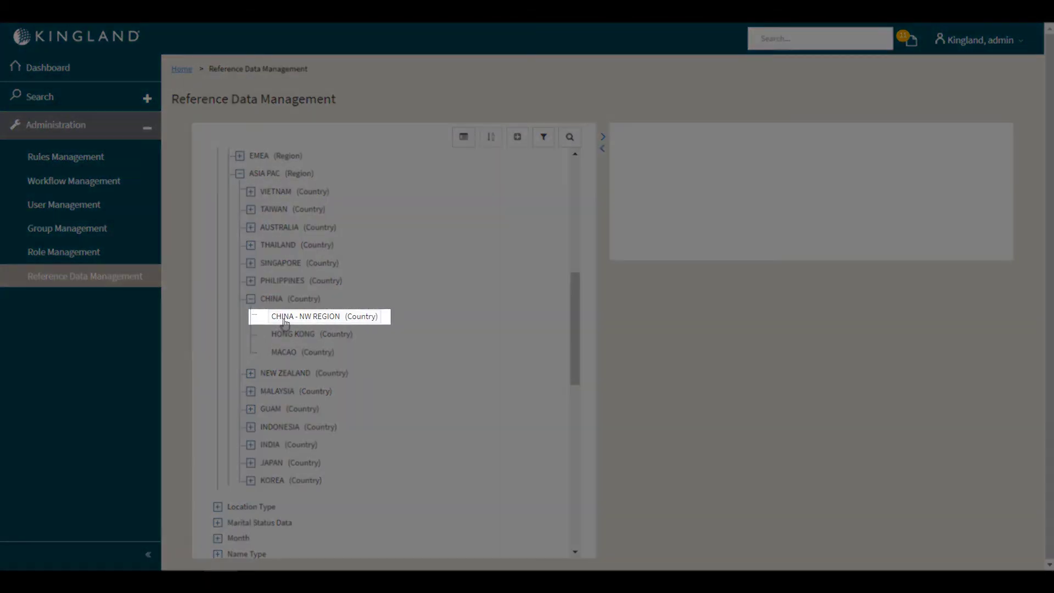
pyautogui.click(284, 318)
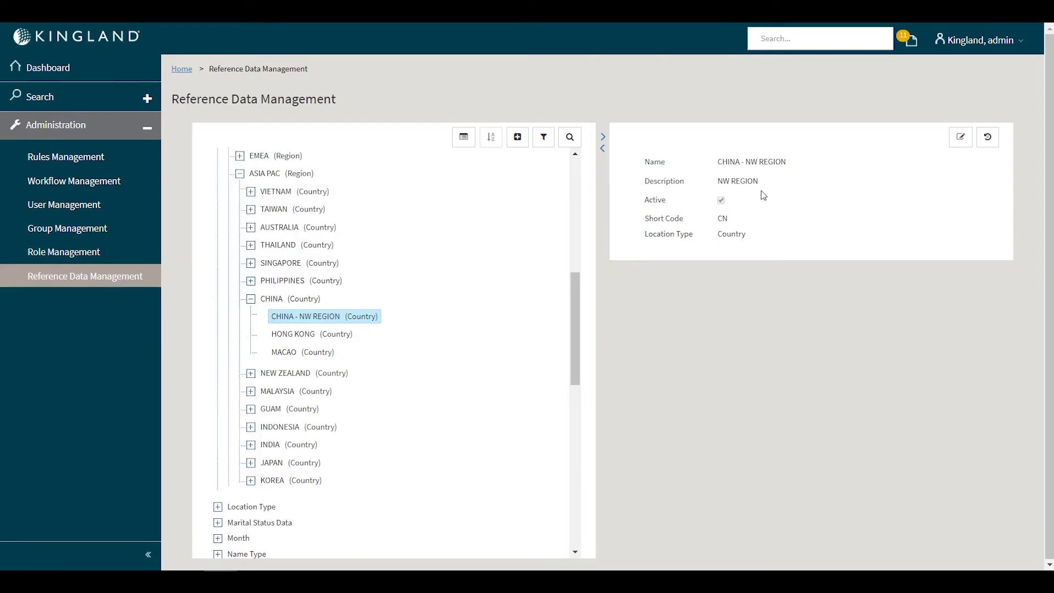
pyautogui.click(987, 137)
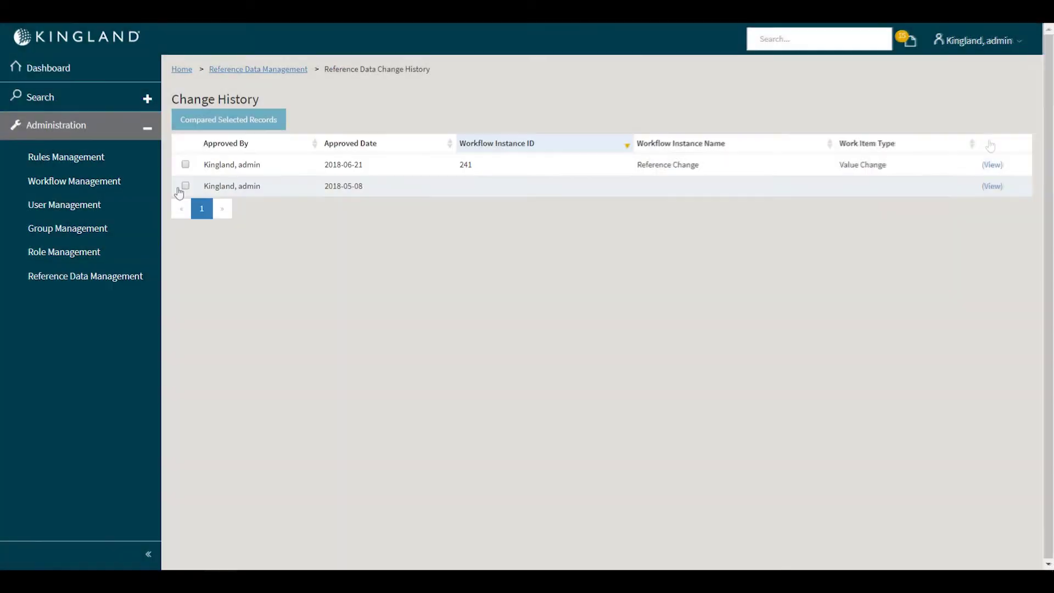
# Step: Select the 2018-05-08 and 2018-06-21 history versions and compare them side by side
pyautogui.click(186, 186)
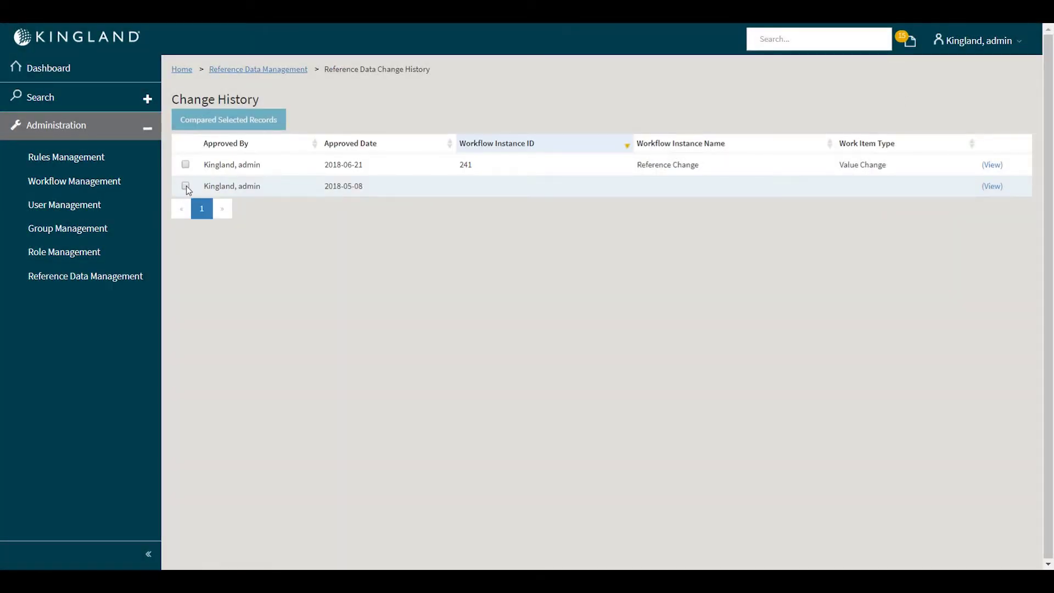
pyautogui.click(186, 164)
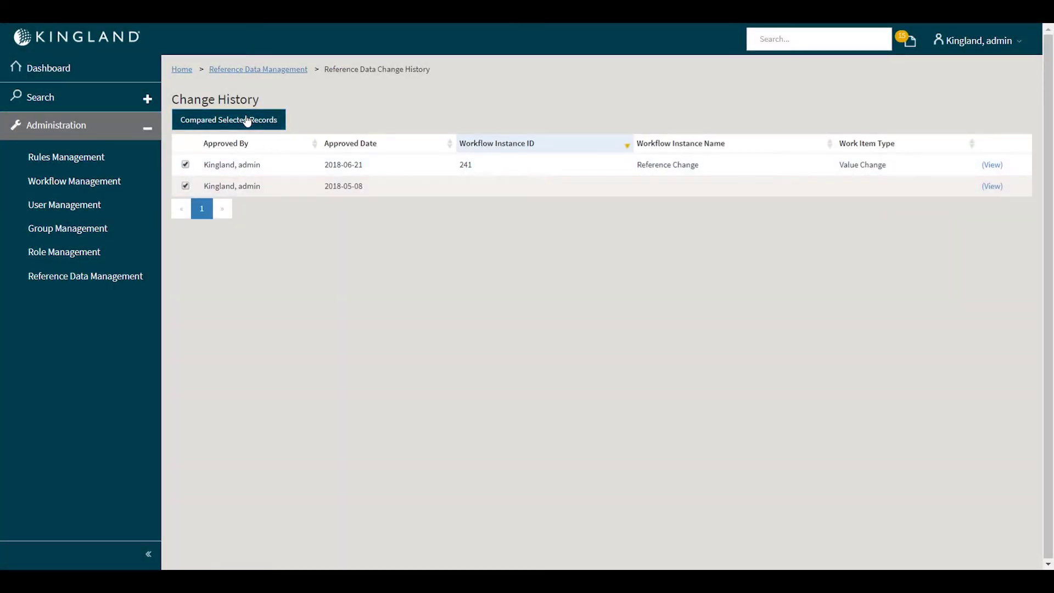
pyautogui.click(247, 121)
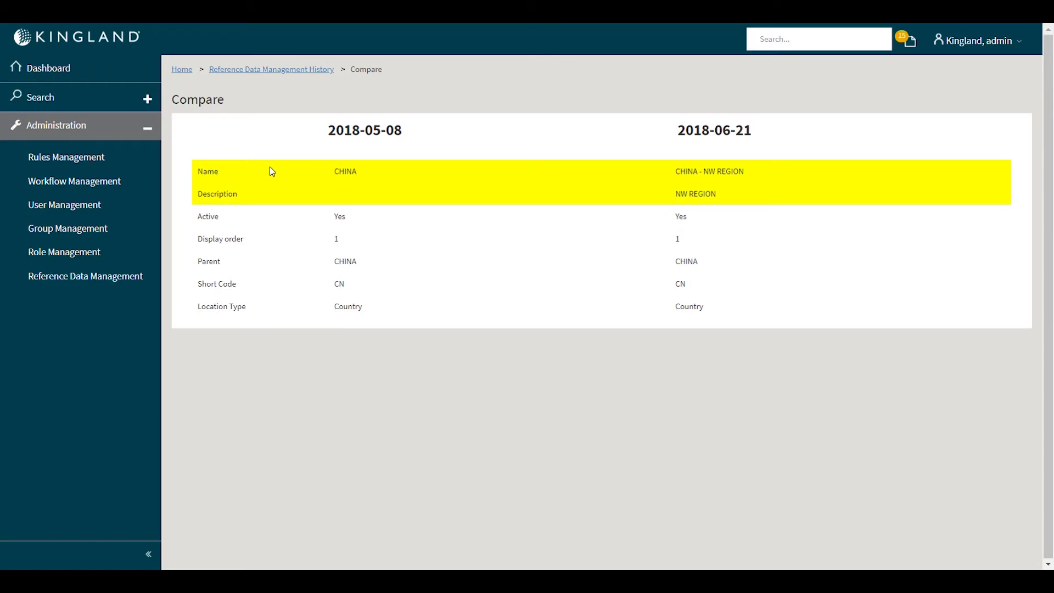
# Step: Go back to the record's change history list via the Reference Data Management History breadcrumb
pyautogui.click(285, 70)
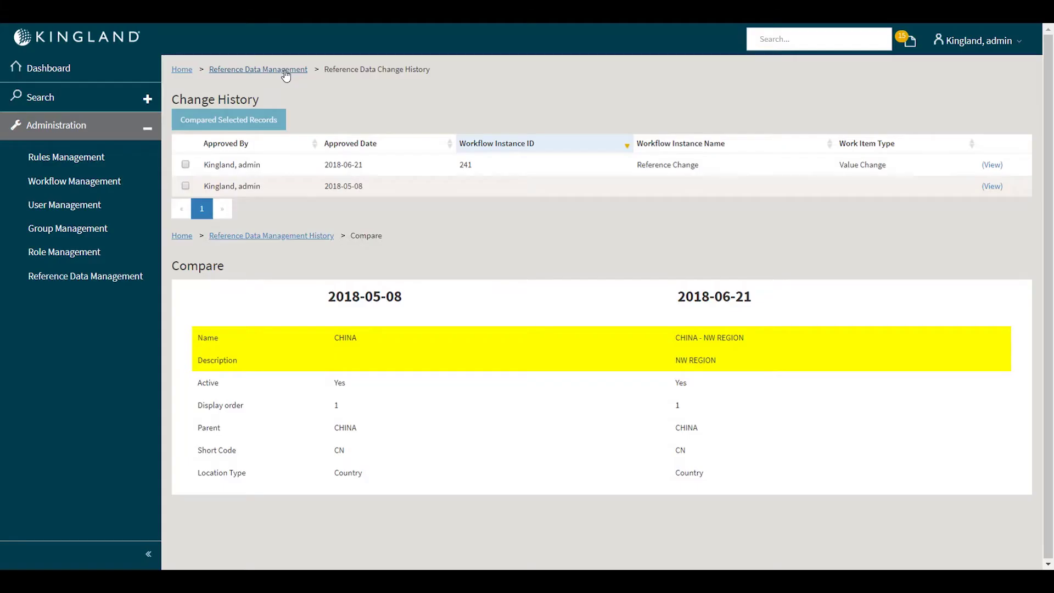